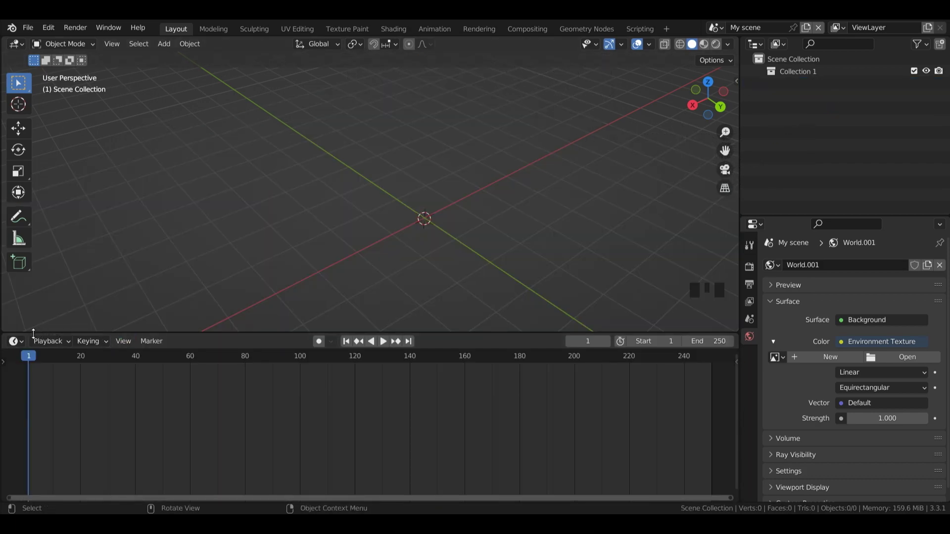
Step: Open the Timeline header's Editor Type menu to pick a different editor
left_click(15, 341)
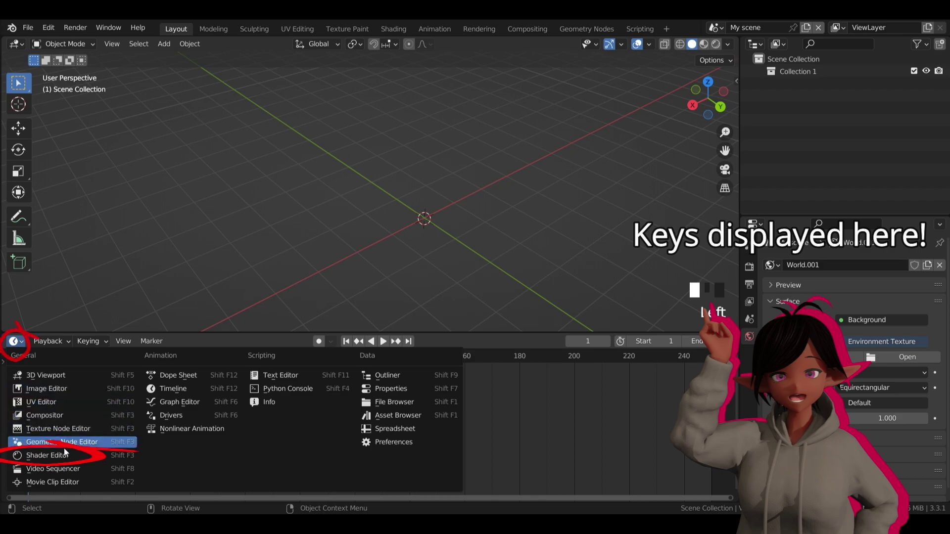
Step: Turn the timeline area into a Shader Editor and add a UV sphere
left_click(47, 455)
key("shift+a")
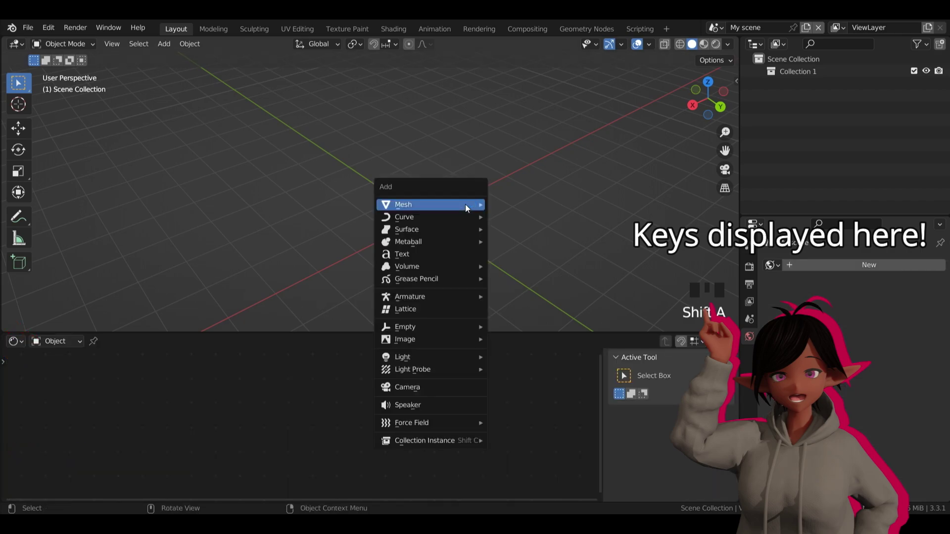
mouse_move(466, 205)
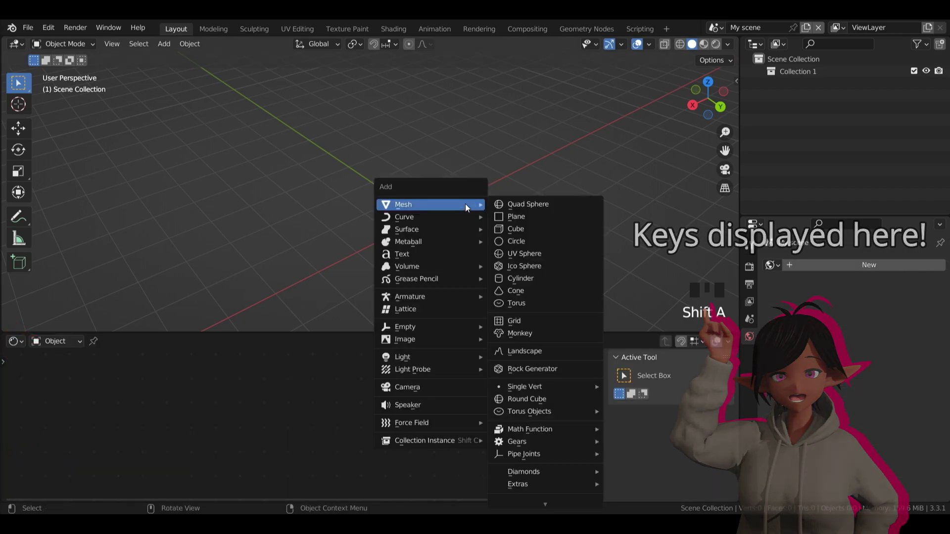
left_click(529, 254)
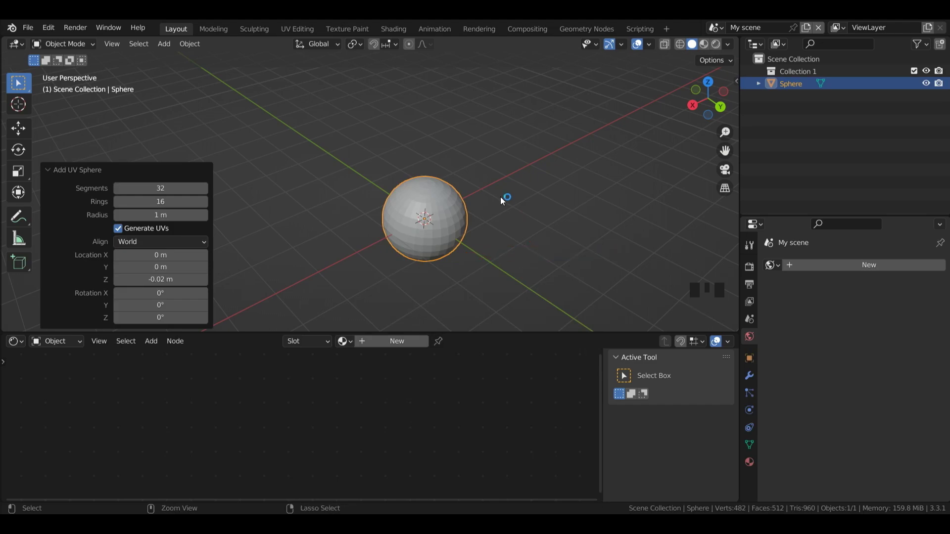
Step: Give the sphere a Subdivision modifier at level 1 for viewport and render, and shade it smooth
key("ctrl+1")
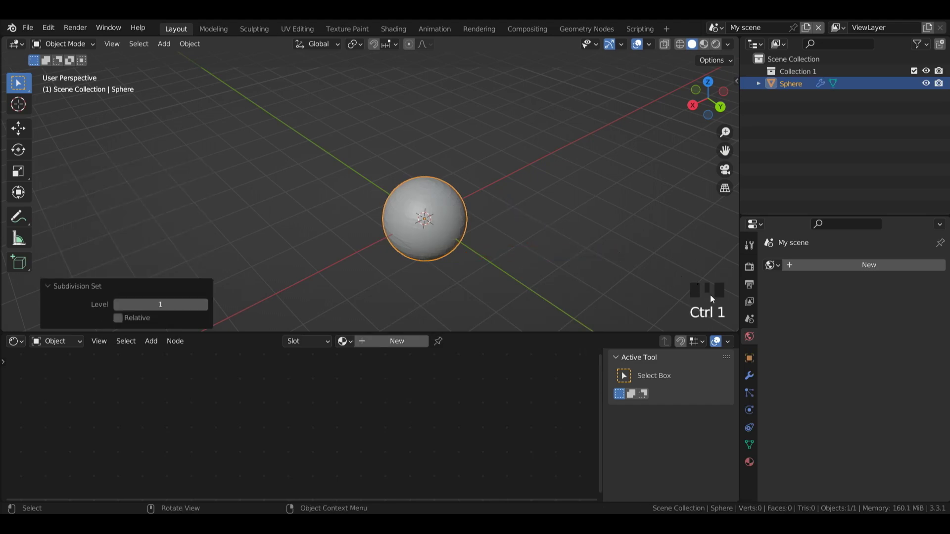
left_click(749, 376)
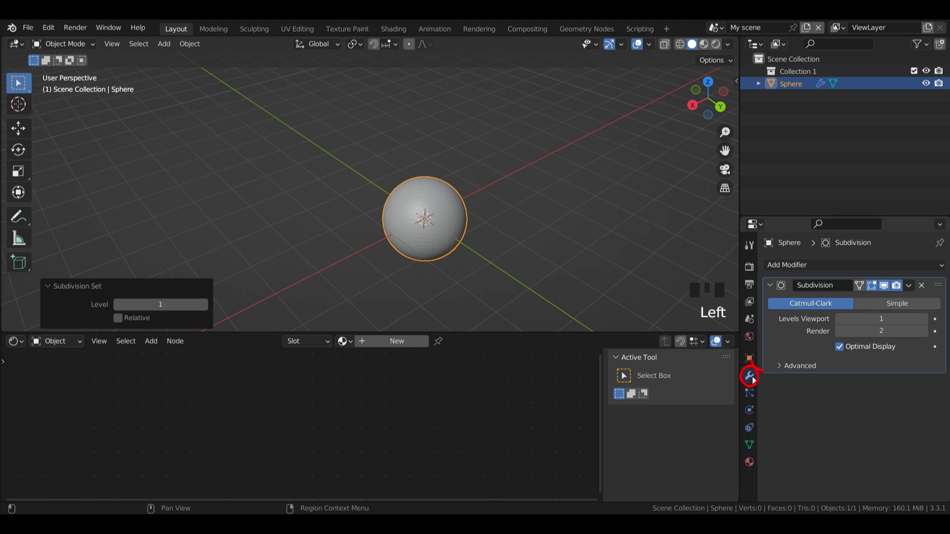
left_click(839, 331)
left_click(457, 188)
right_click(458, 189)
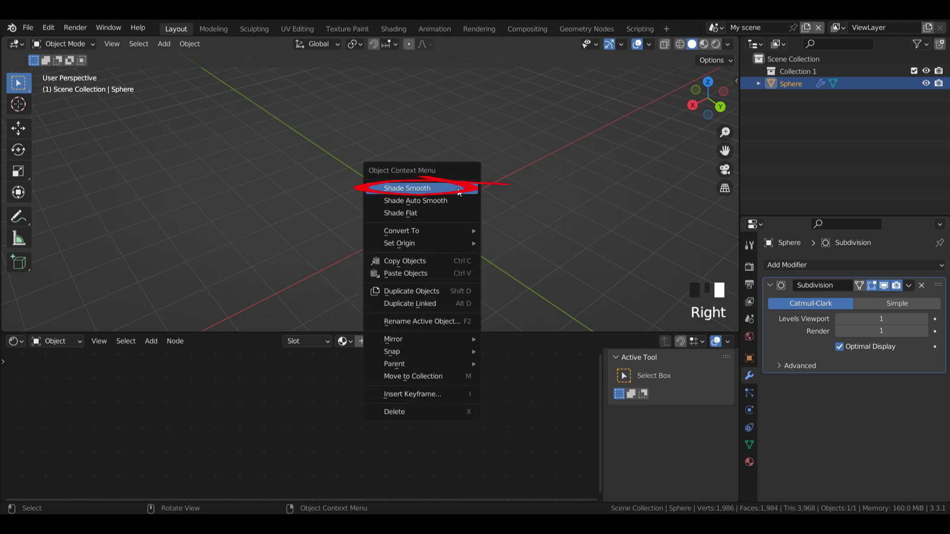
left_click(459, 190)
Step: Add a floor plane, lower it 1 m on Z and scale it 10×
key("shift+a")
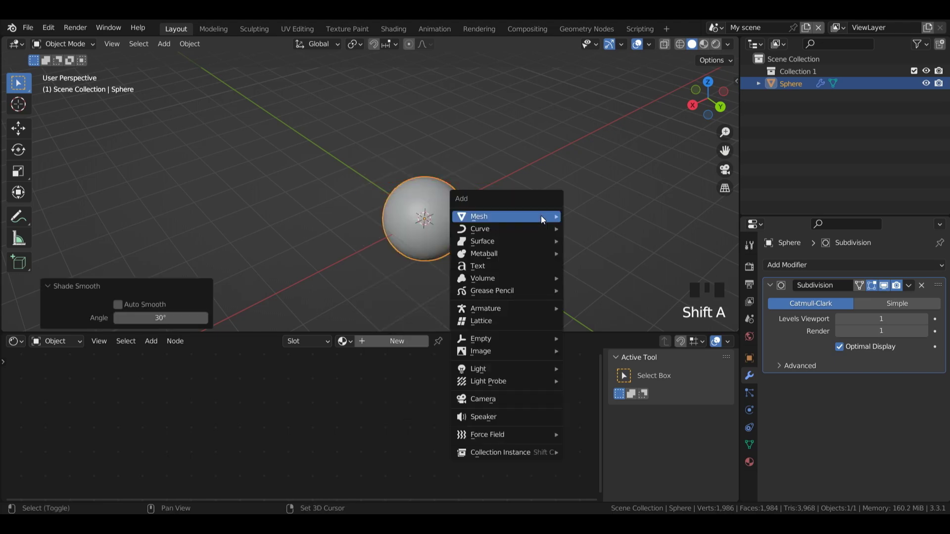
mouse_move(540, 218)
left_click(593, 228)
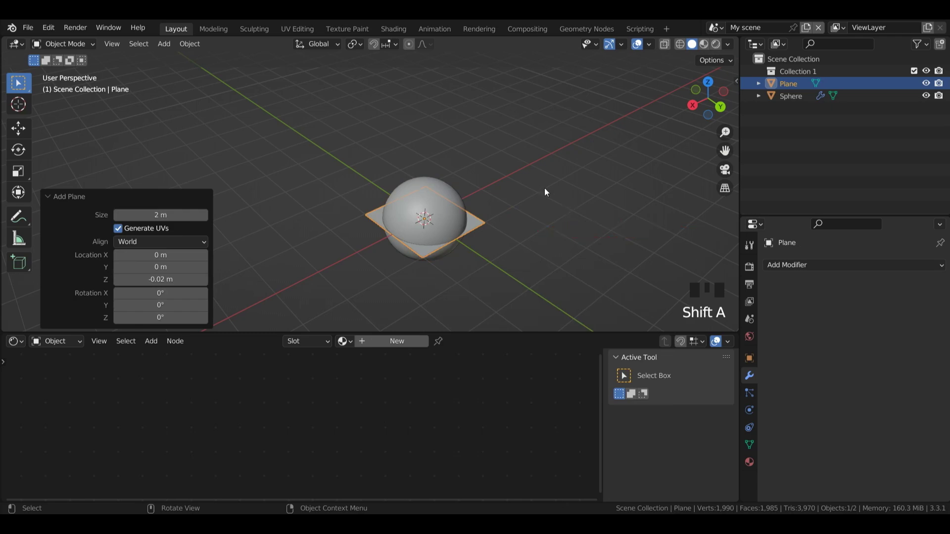
key("g")
key("z")
key("minus")
key("1")
key("Return")
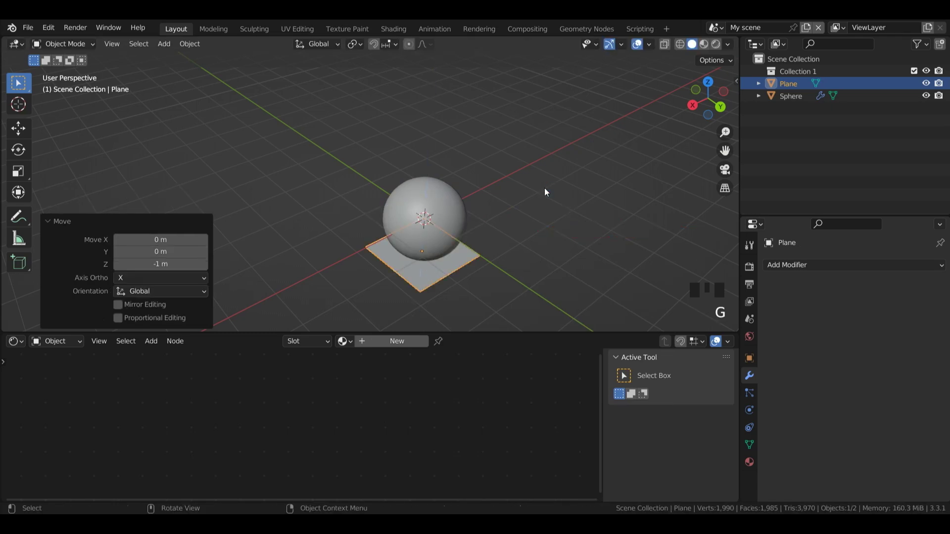
type("s")
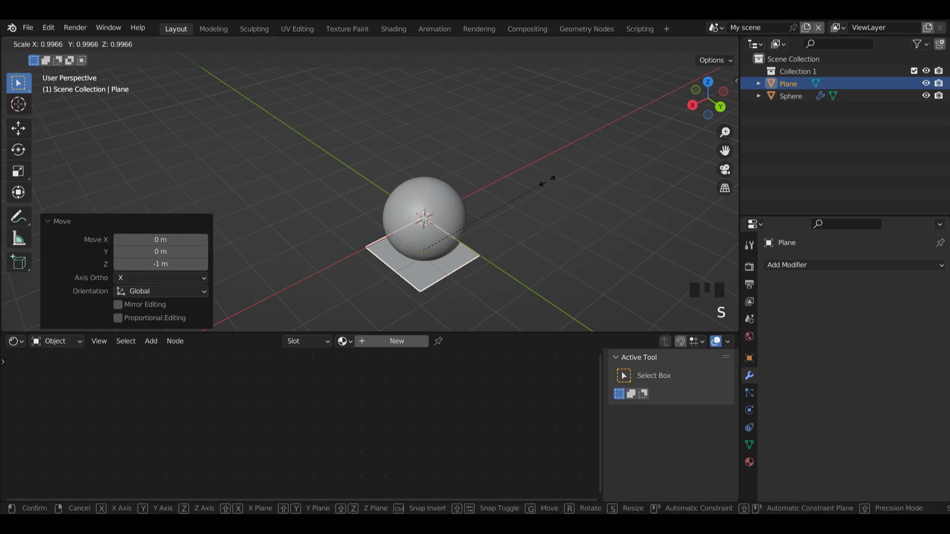
type("10")
key("Return")
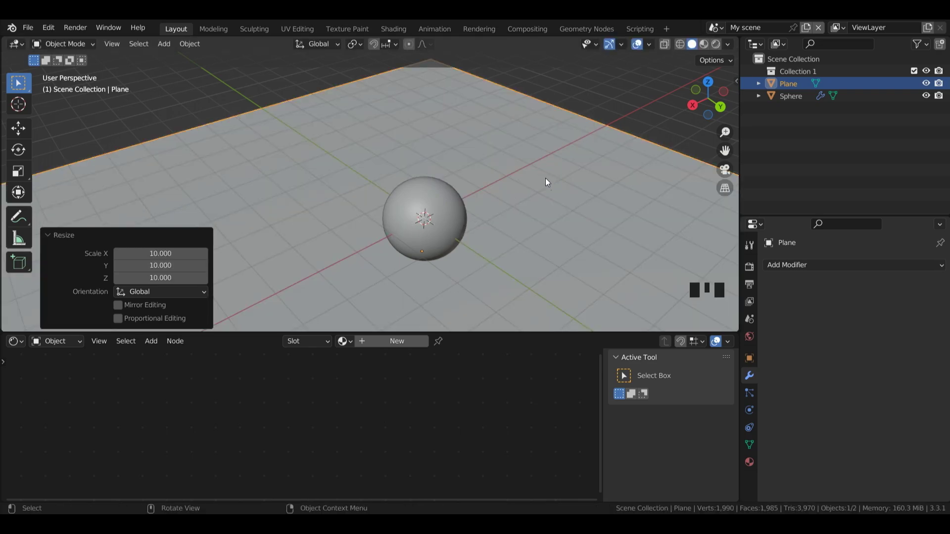
Step: Add a cube and move it into place behind the sphere
key("shift+a")
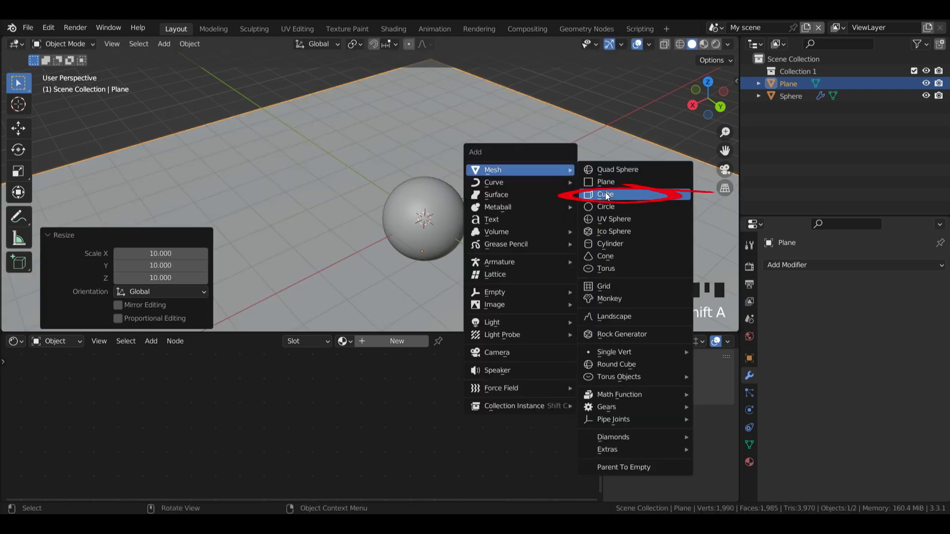
left_click(605, 193)
key("g")
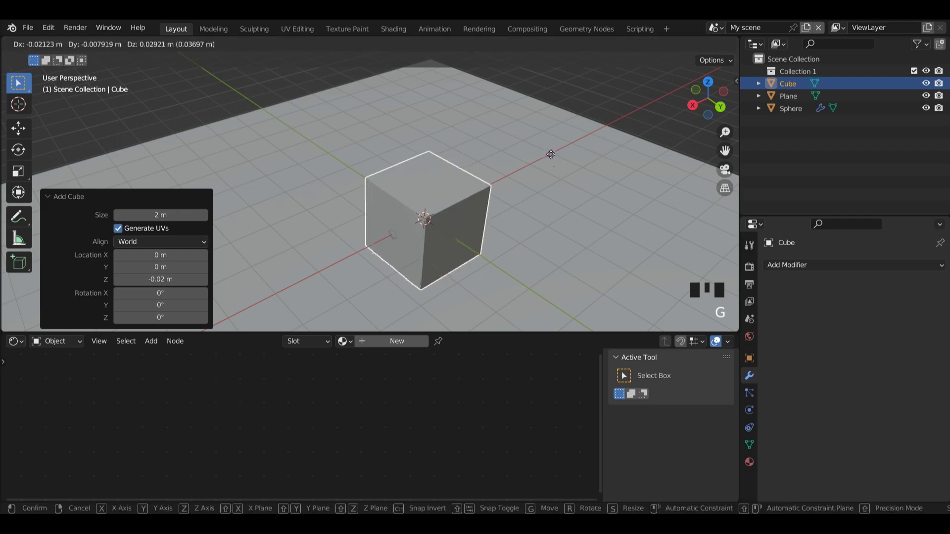
left_click(553, 319)
middle_click_drag(426, 183, 577, 199)
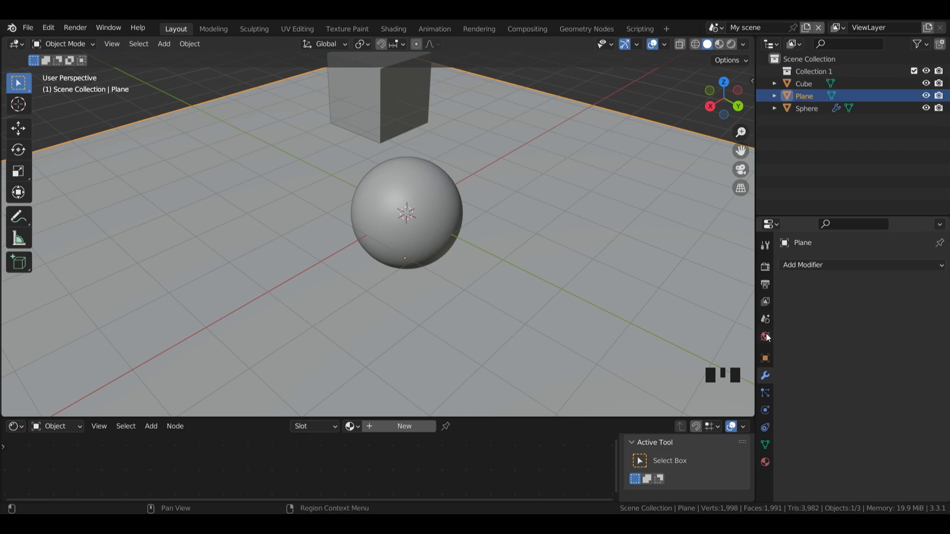
Step: Create a new World, then preview the scene in Cycles rendered shading with overlays hidden
left_click(766, 337)
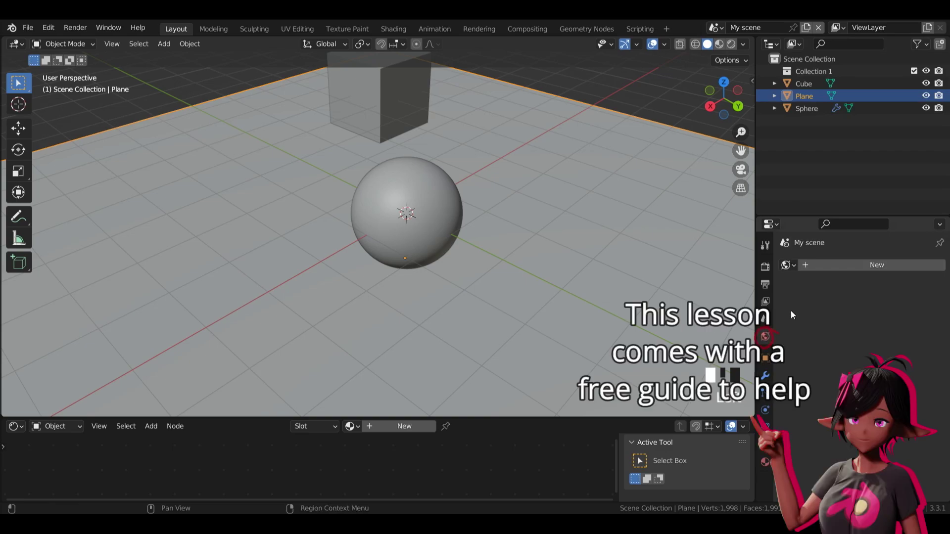
left_click(839, 267)
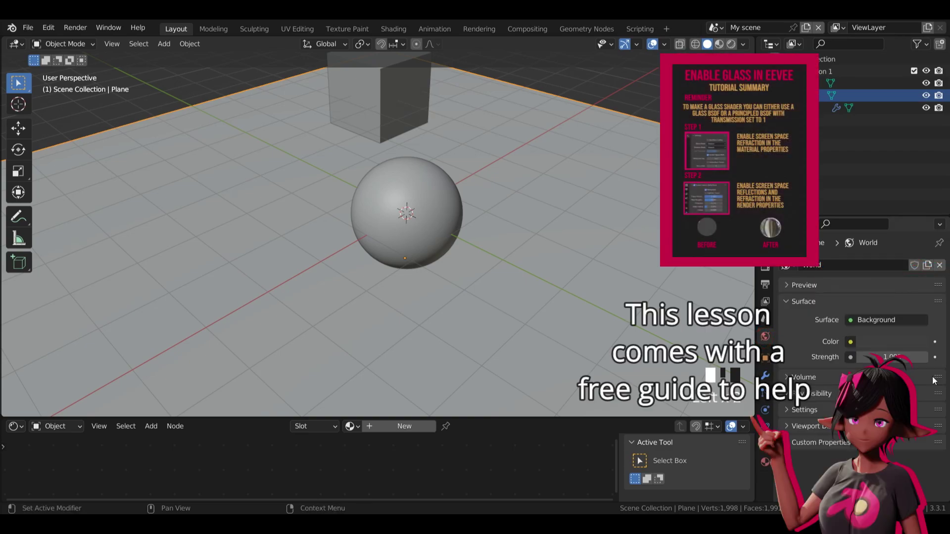
left_click(766, 269)
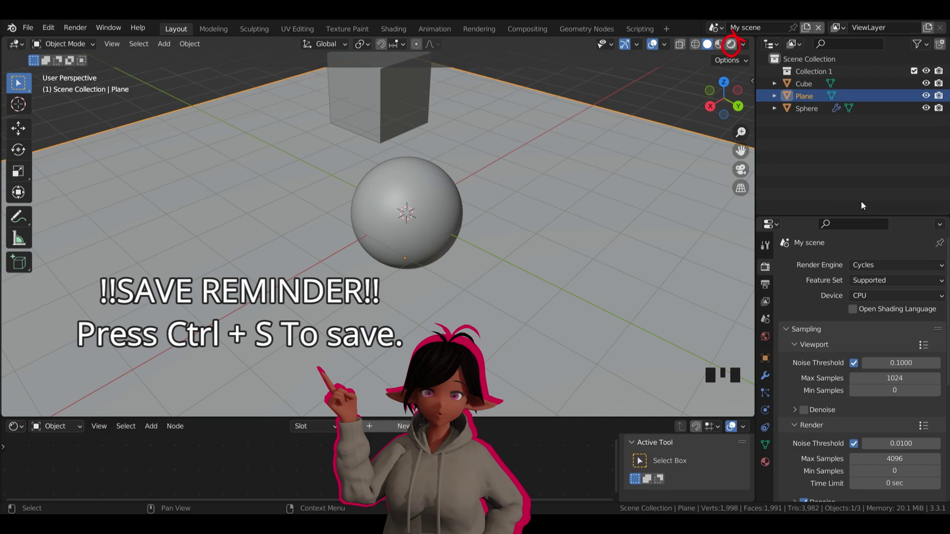
left_click(731, 44)
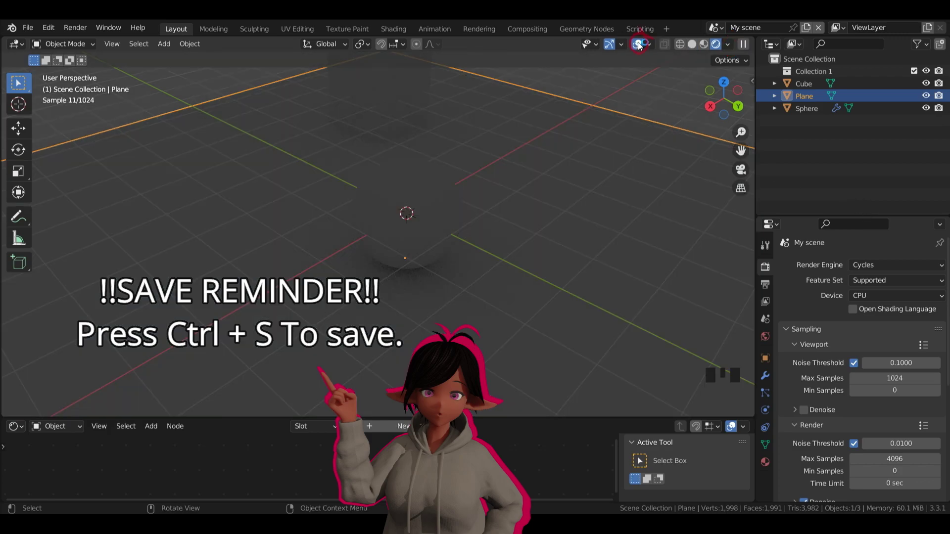
left_click(639, 44)
left_click_drag(724, 99, 580, 220)
Step: Add an area light, raise it about 2.56 m on Z and set its power to 50 W
key("shift+a")
mouse_move(535, 369)
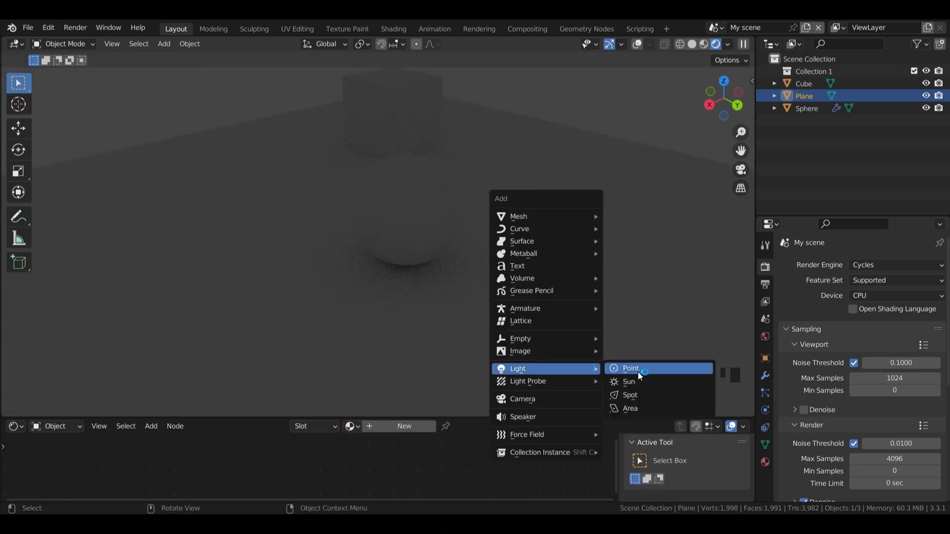
left_click(625, 409)
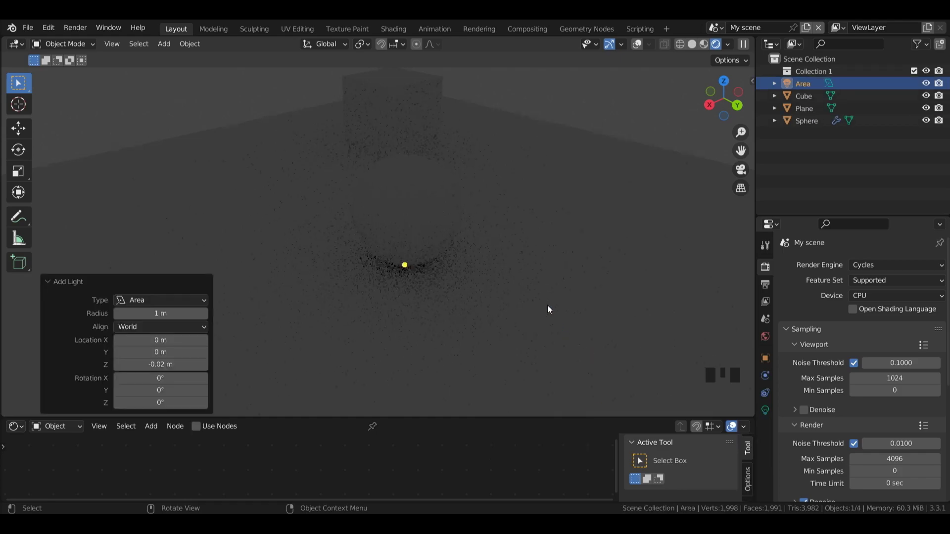
key("g")
key("z")
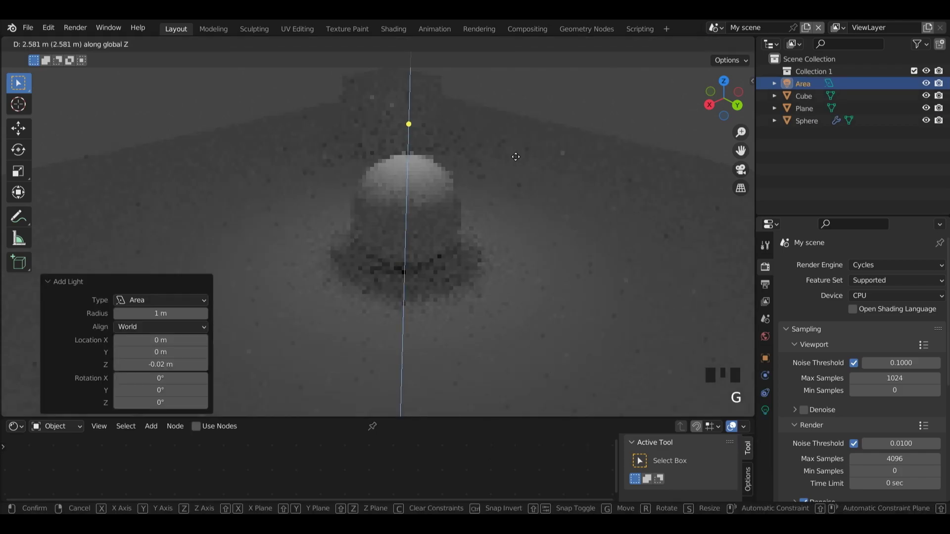
left_click(516, 156)
left_click(765, 410)
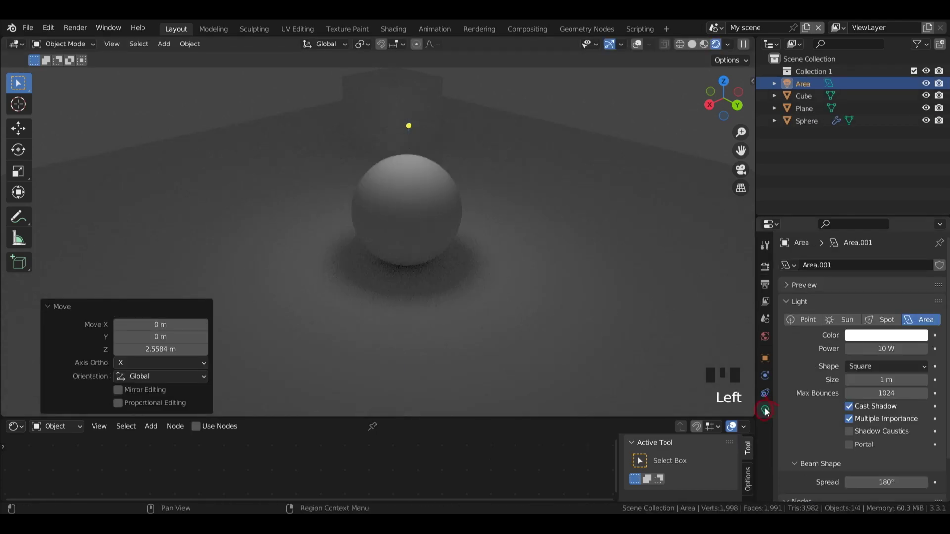
double_click(885, 347)
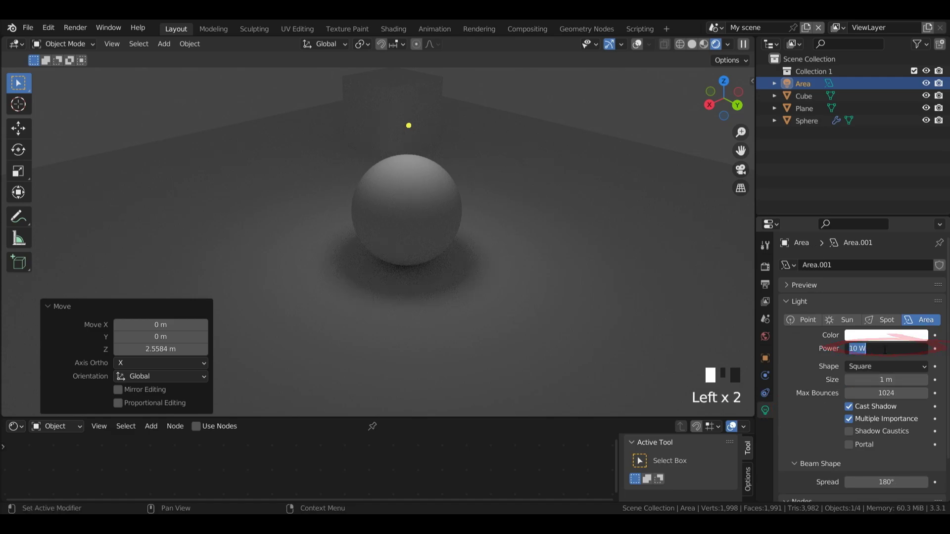
type("50")
key("Return")
Step: Move the light high above the sphere, then select the sphere and show overlays again
key("g")
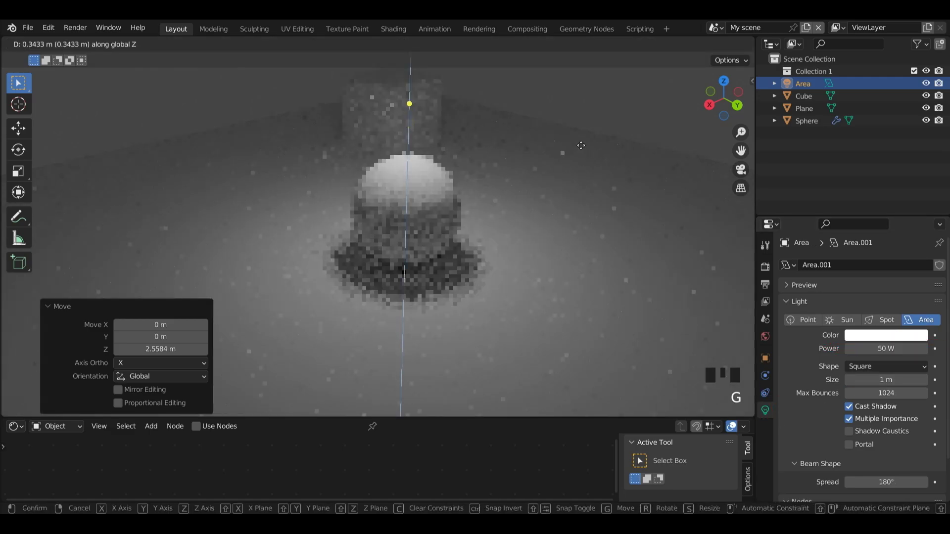
left_click(626, 115)
key("g")
key("z")
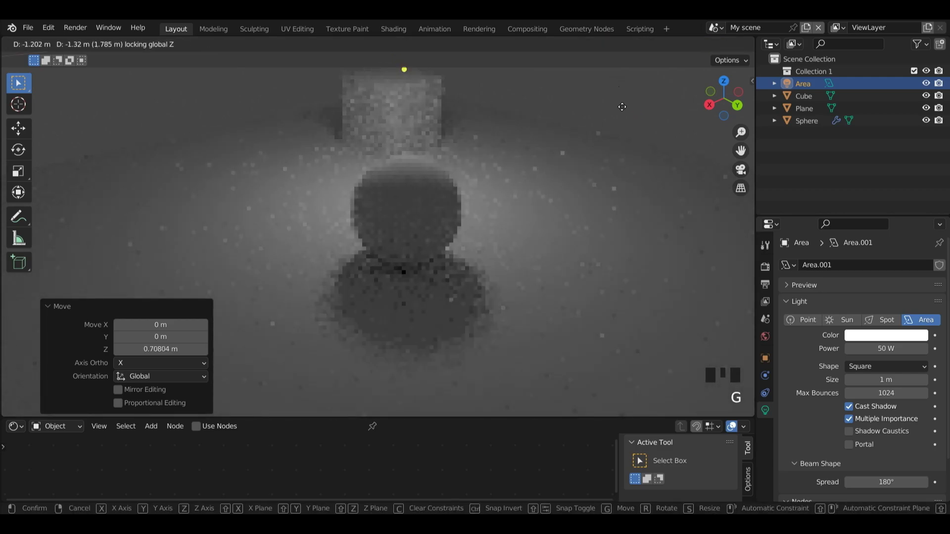
left_click(620, 96)
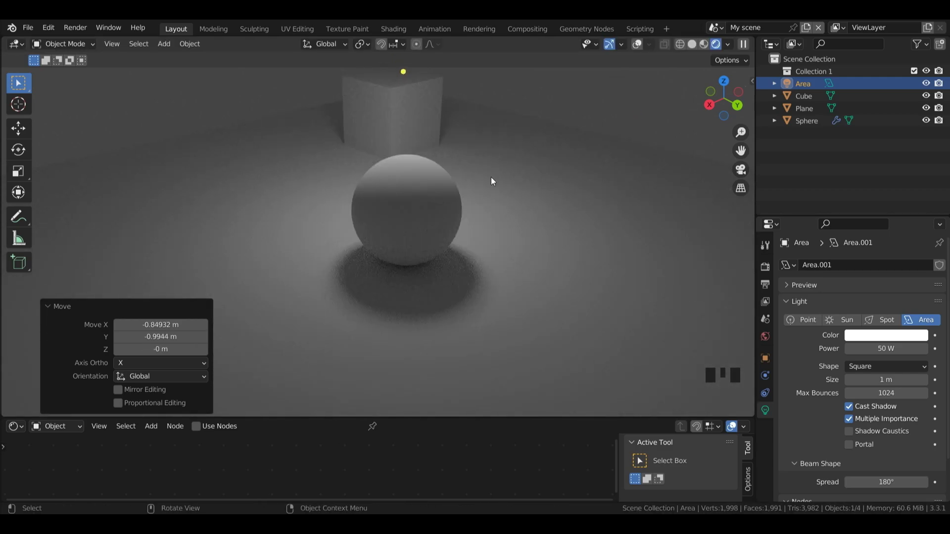
left_click(415, 203)
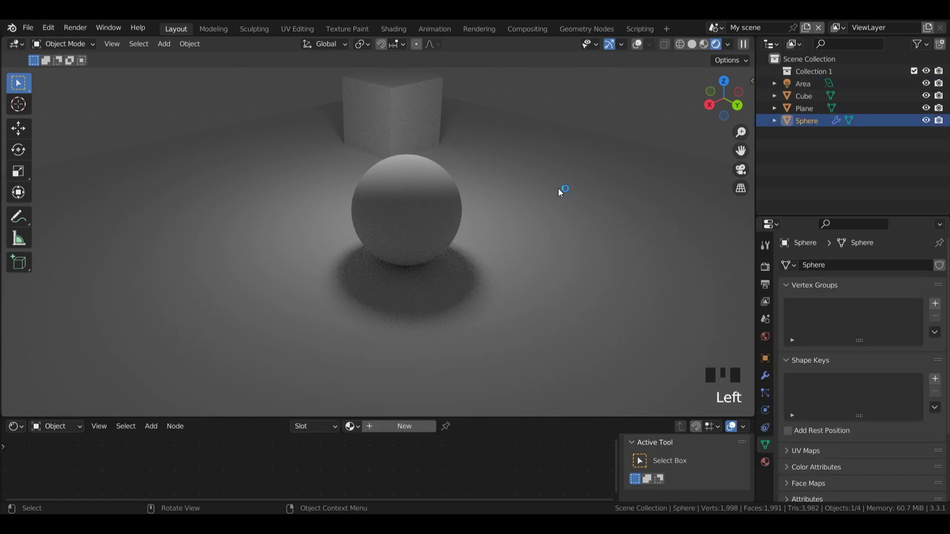
left_click(639, 45)
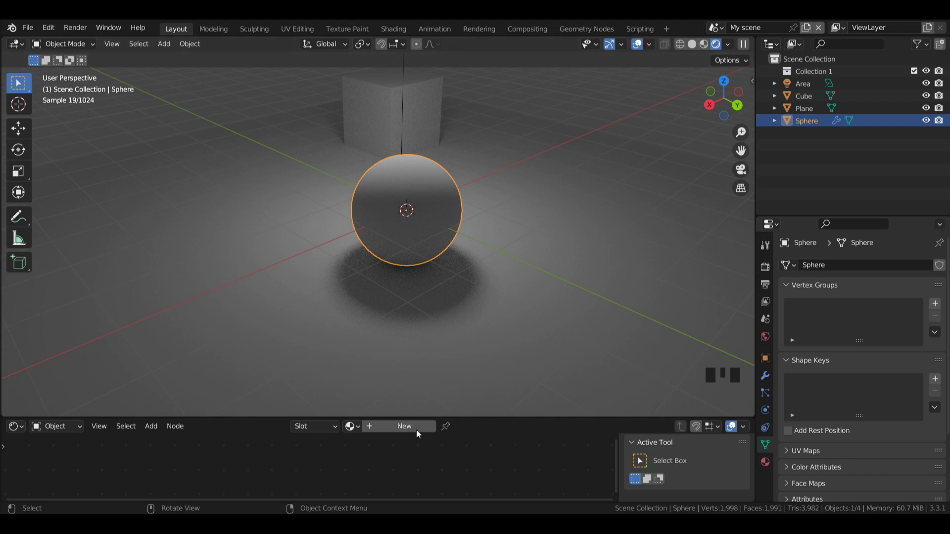
Step: Enlarge the shader editor and create a new material for the sphere
left_click_drag(482, 417, 449, 343)
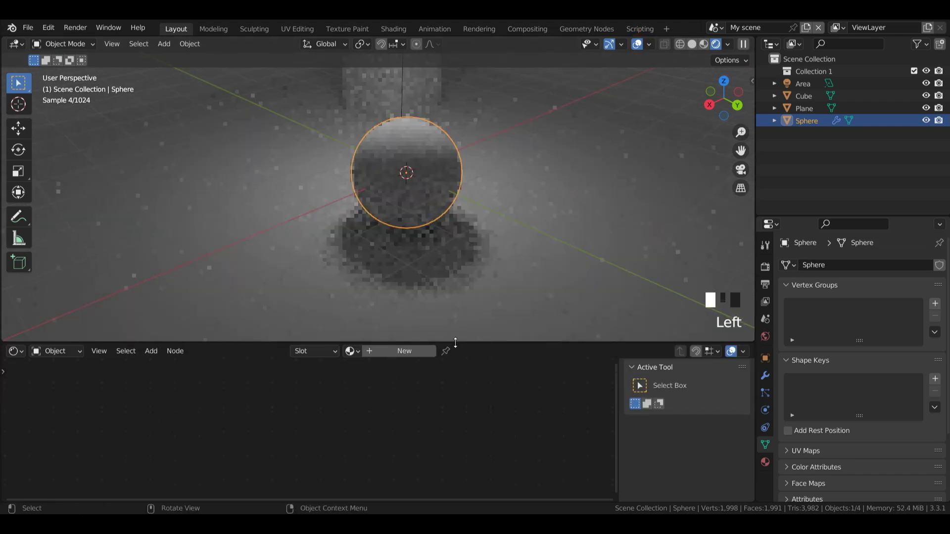
left_click(389, 351)
left_click_drag(330, 475, 345, 458)
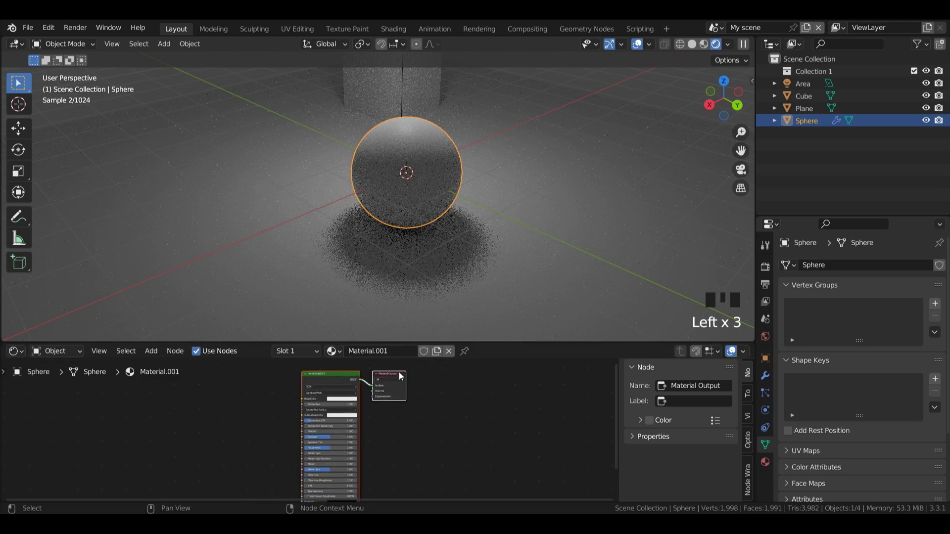
Step: Set the Principled BSDF Transmission to 1 and Roughness to 0.02, then move the node aside
left_click(321, 493)
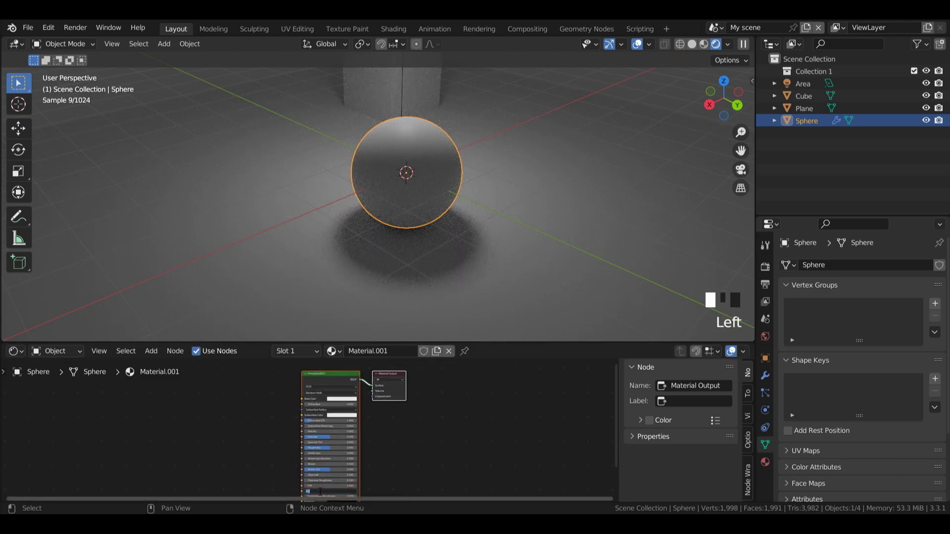
type("1")
key("Return")
left_click(320, 448)
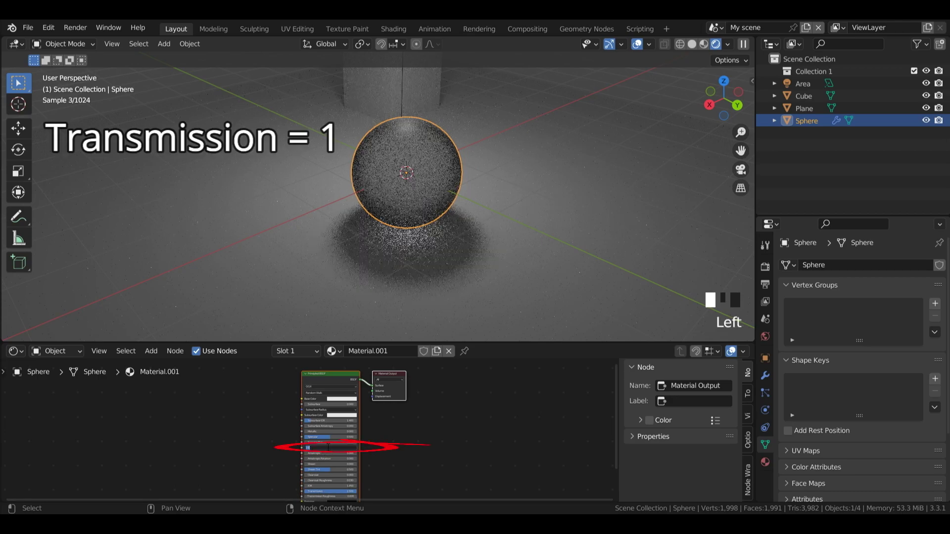
key("BackSpace")
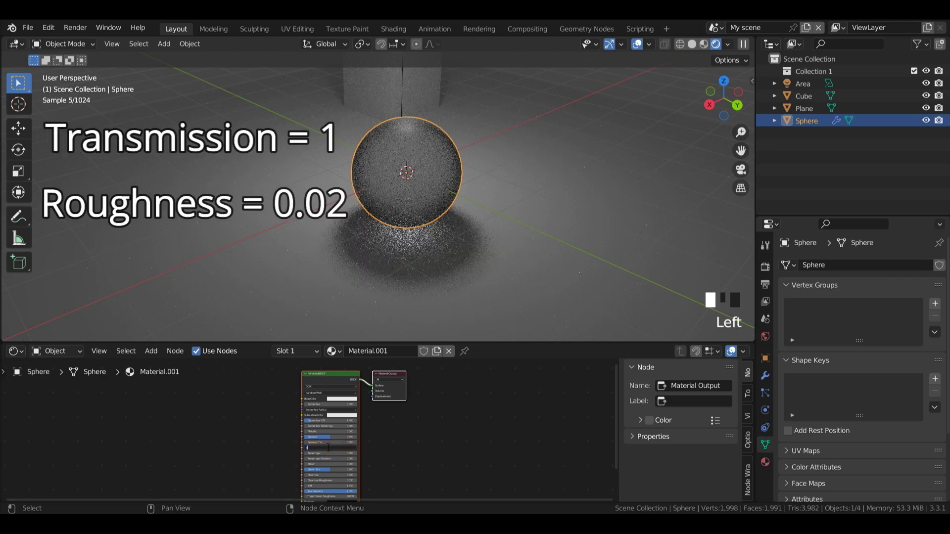
type("0.02")
key("Return")
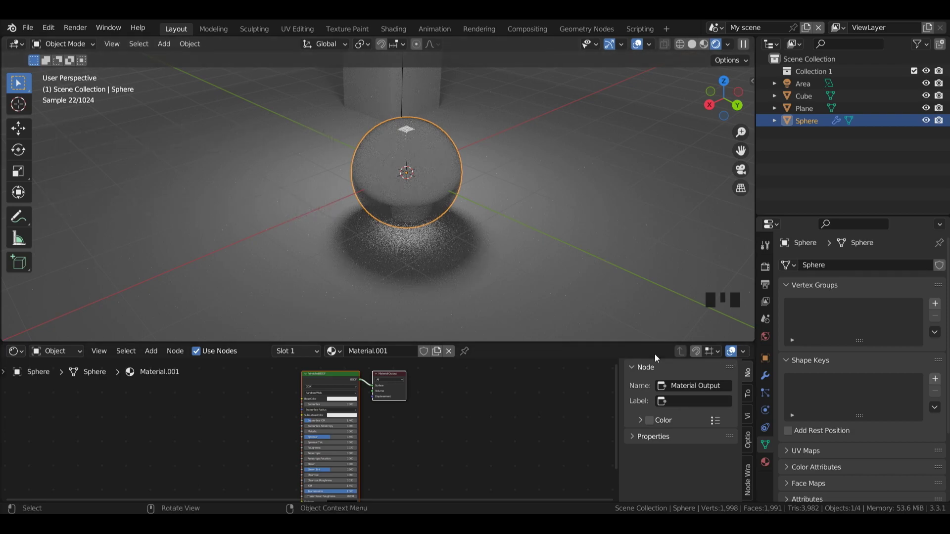
double_click(366, 381)
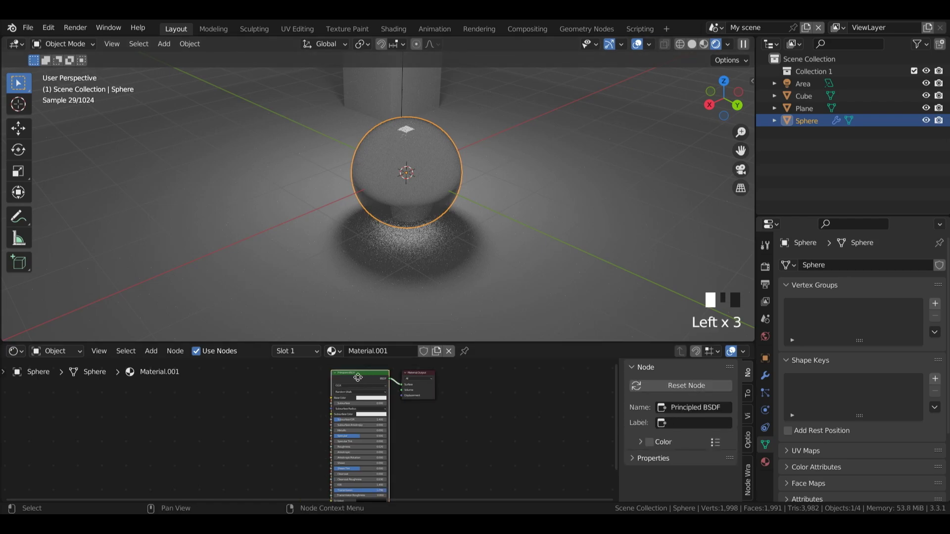
left_click_drag(358, 378, 298, 386)
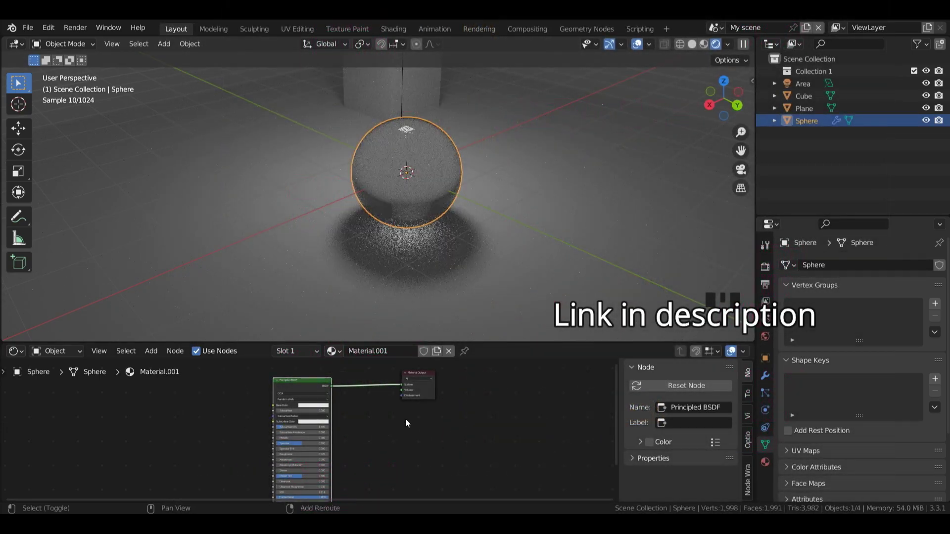
Step: Insert a Mix Shader node on the Principled BSDF to Material Output link
key("shift+a")
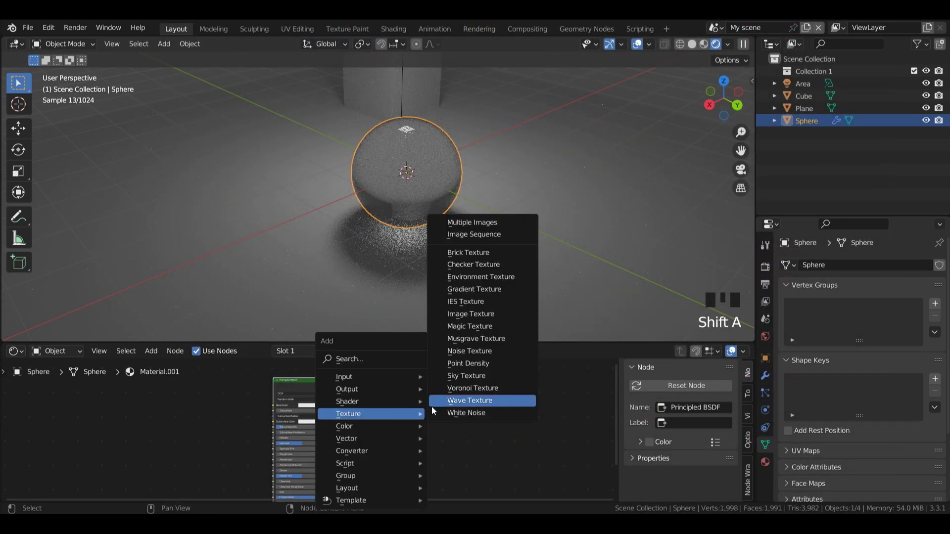
mouse_move(356, 402)
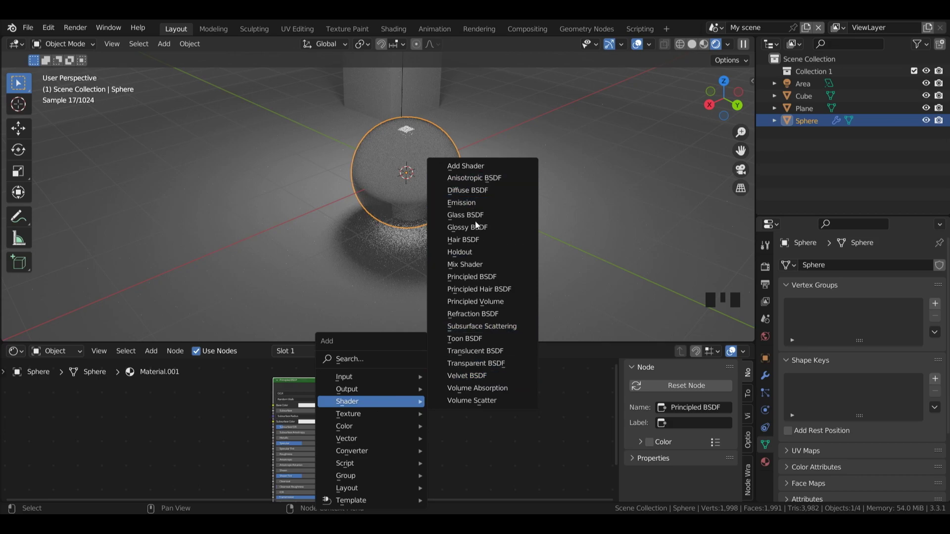
left_click(465, 264)
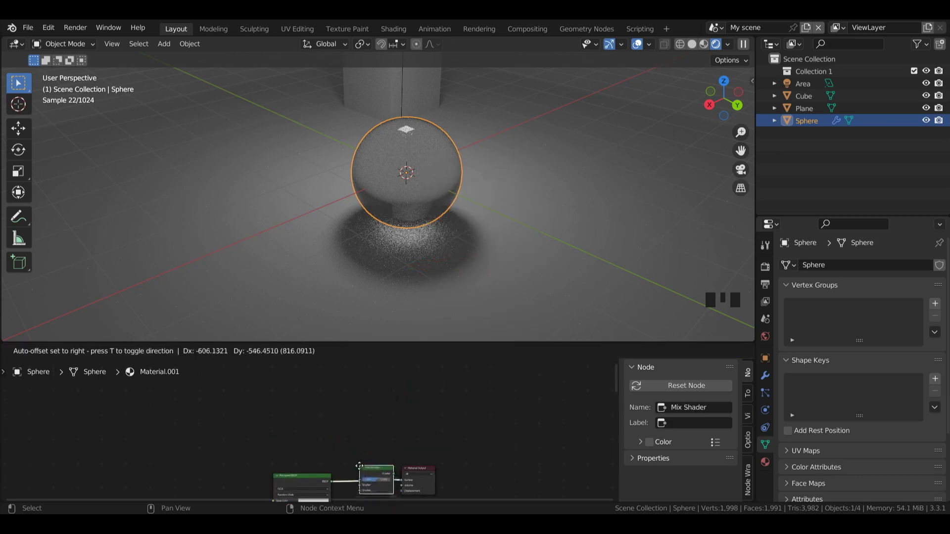
left_click(360, 467)
left_click_drag(603, 342, 603, 314)
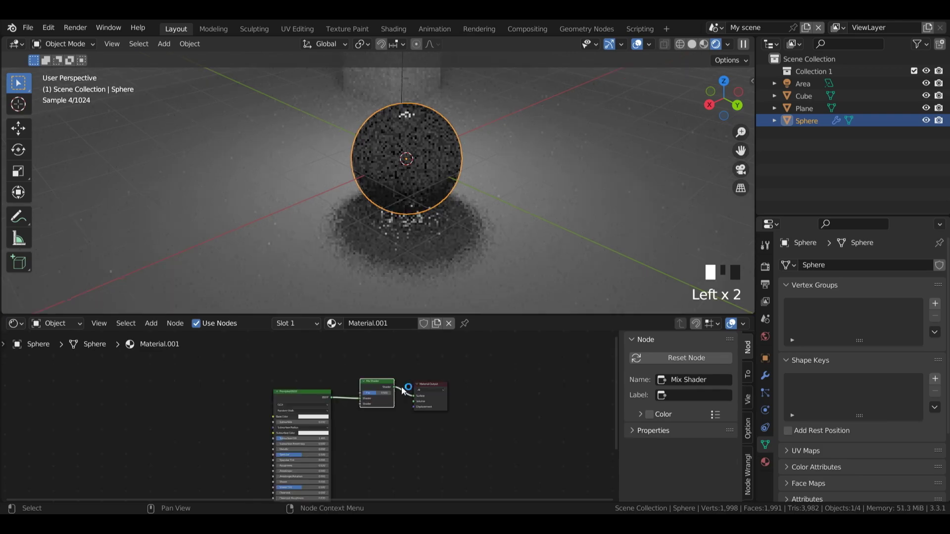
scroll(410, 391, "up", 2)
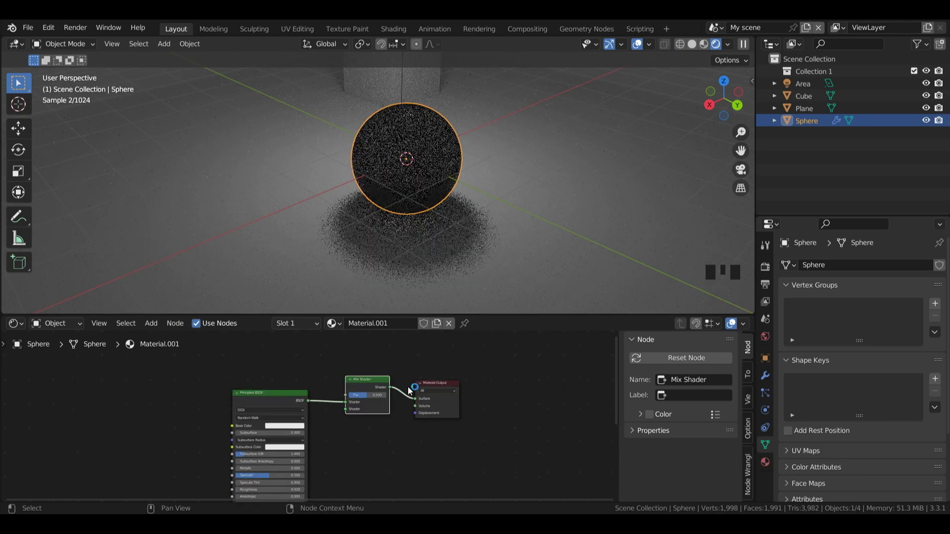
Step: Add a Transparent BSDF node below the Mix Shader, feeding its second Shader input
scroll(408, 387, "up", 1)
key("shift+a")
mouse_move(392, 426)
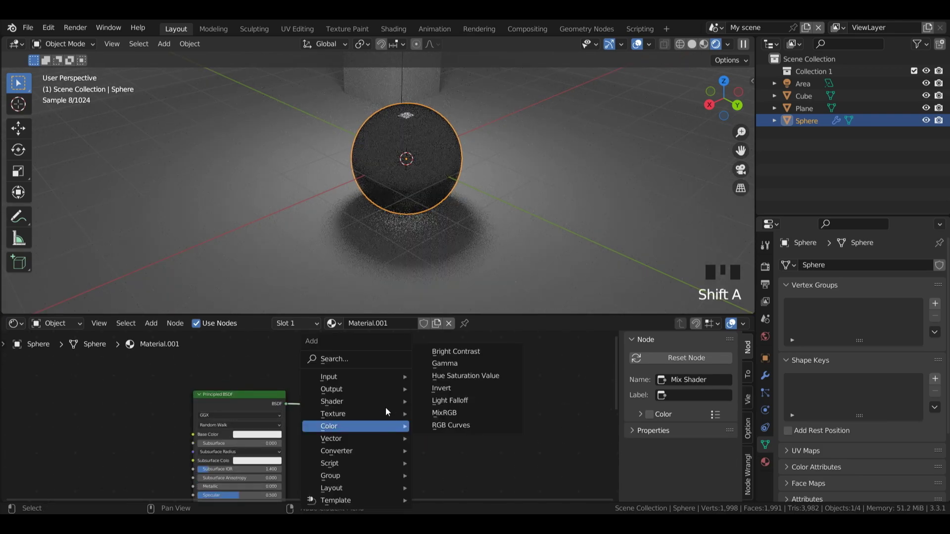
mouse_move(388, 401)
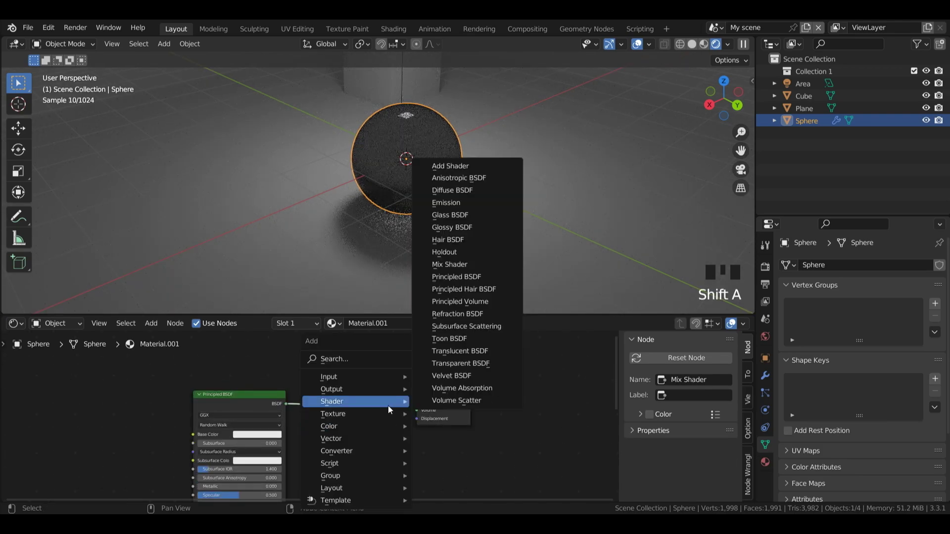
left_click(468, 363)
left_click(389, 462)
left_click_drag(379, 458, 331, 415)
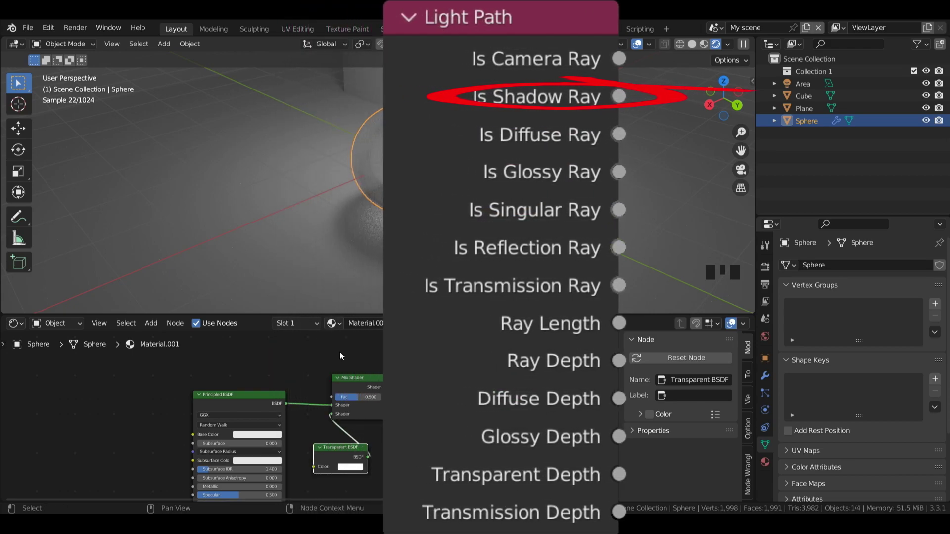
Step: Add a Light Path node and link Is Shadow Ray to the Mix Shader Fac
key("shift+a")
mouse_move(301, 337)
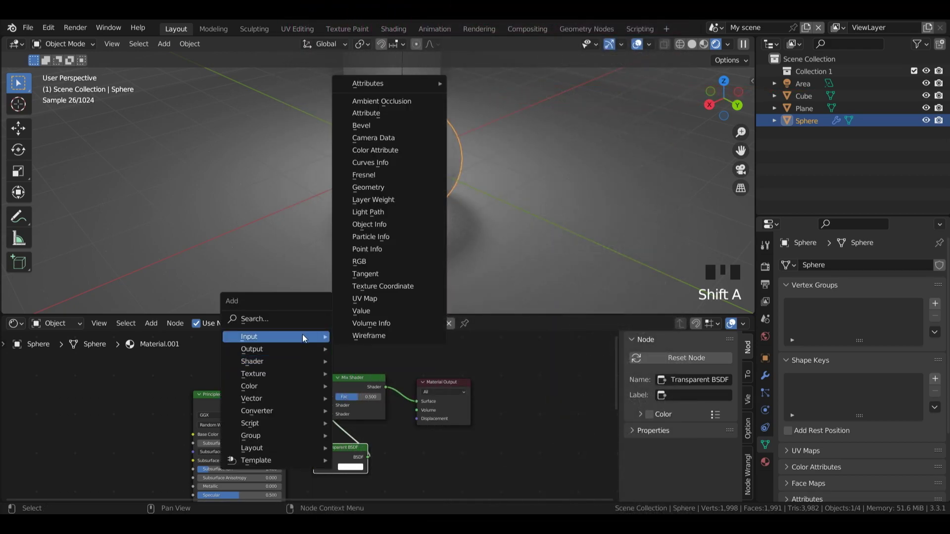
left_click(368, 211)
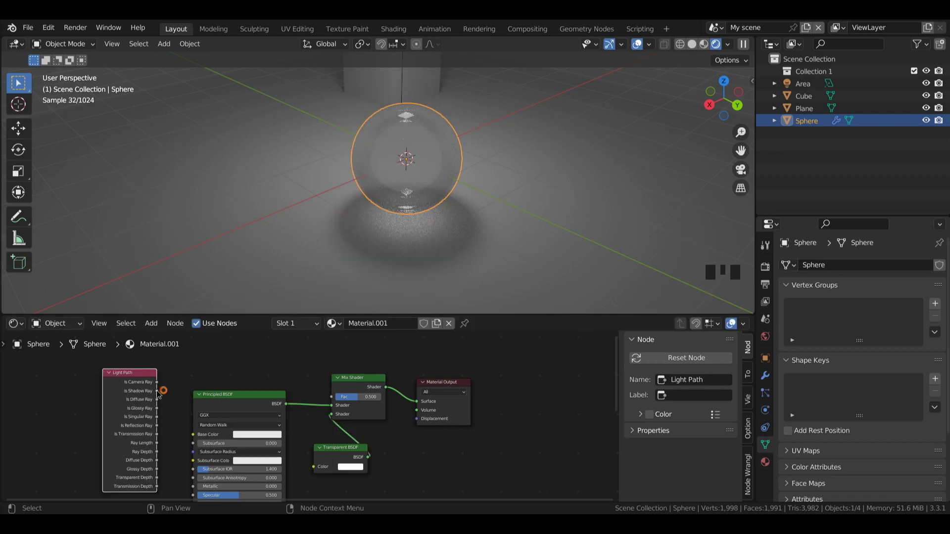
left_click_drag(159, 394, 336, 400)
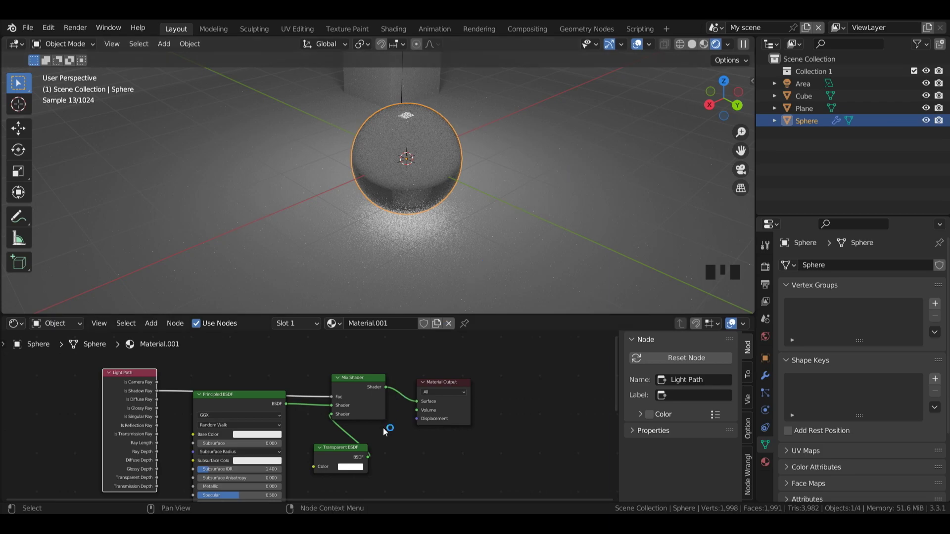
Step: Darken the Transparent BSDF colour to grey and hide the viewport overlays
left_click(355, 467)
left_click(407, 377)
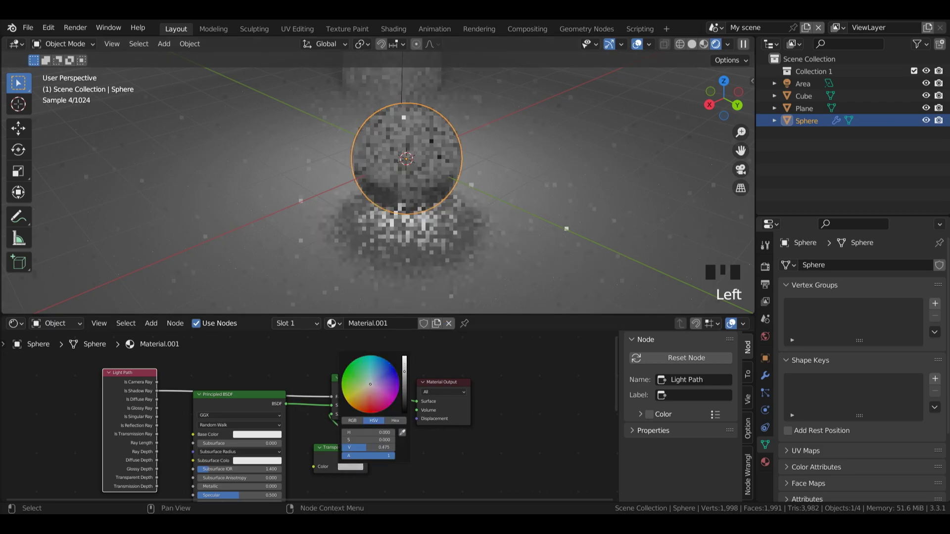
left_click(406, 378)
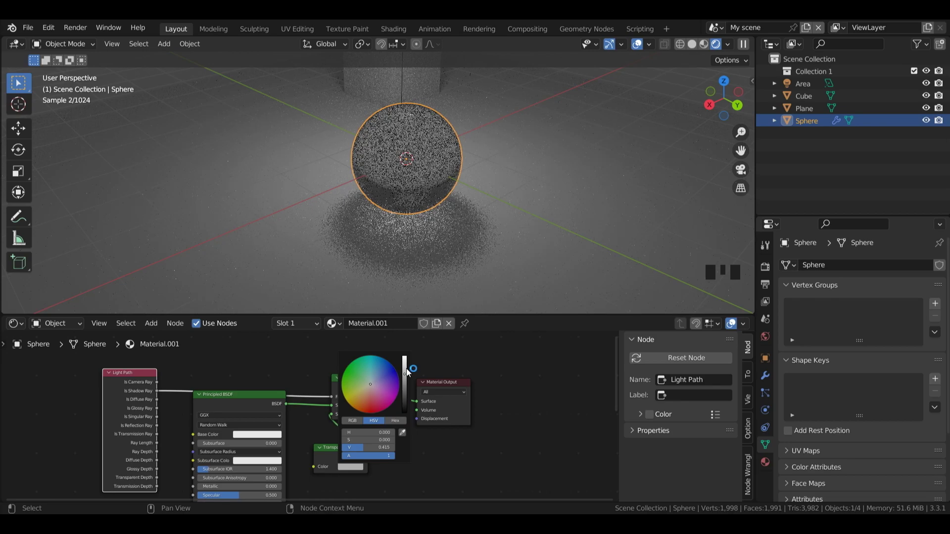
left_click_drag(405, 376, 405, 395)
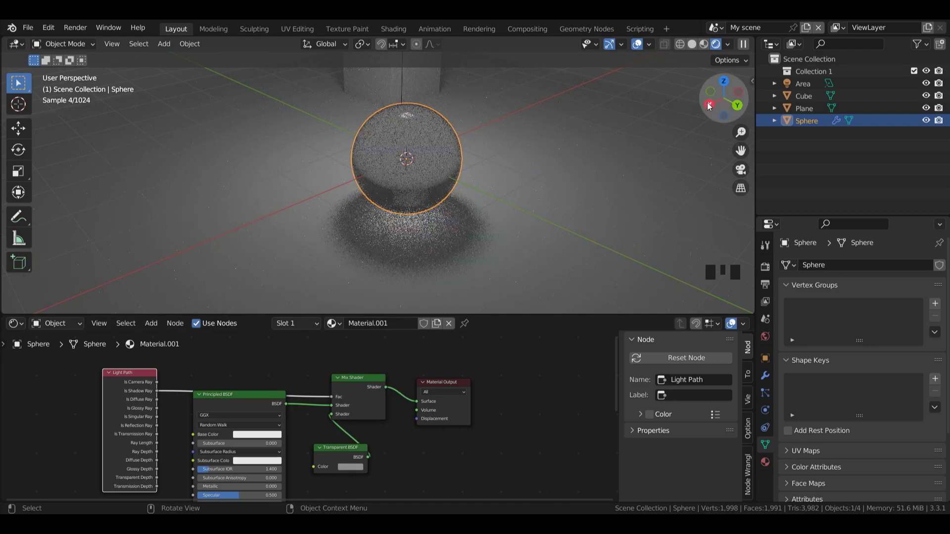
key("shift+alt+z")
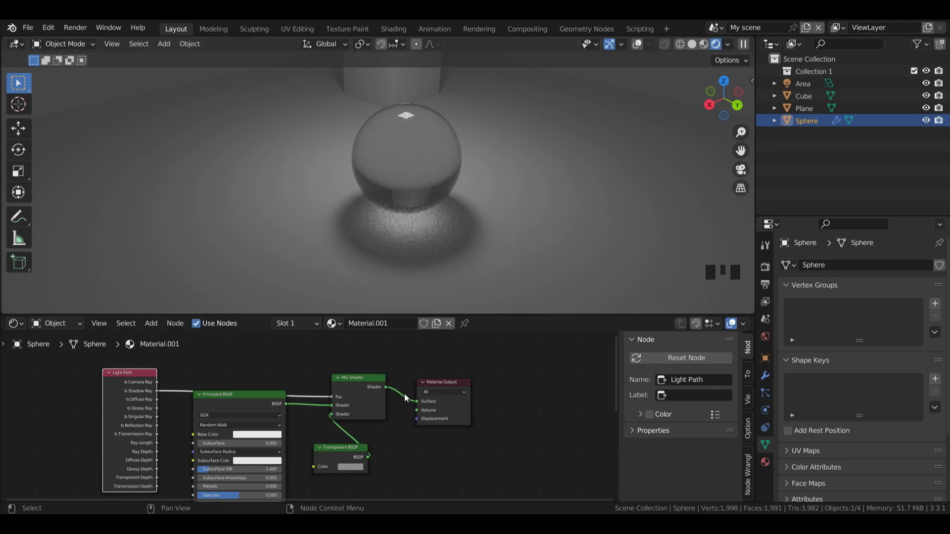
Step: Wire the Principled BSDF straight to Material Output and enable Cast Shadow Caustics on the sphere
left_click_drag(286, 405, 420, 402)
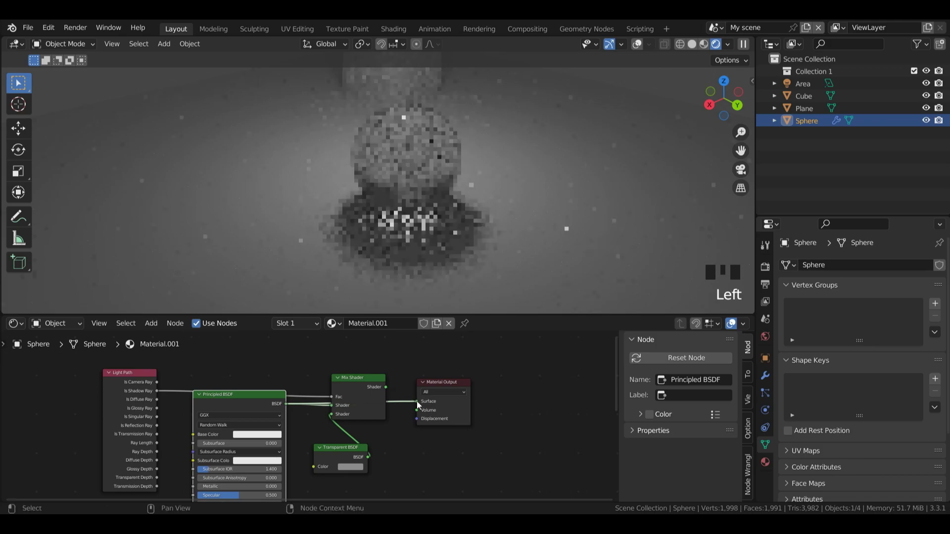
left_click(765, 359)
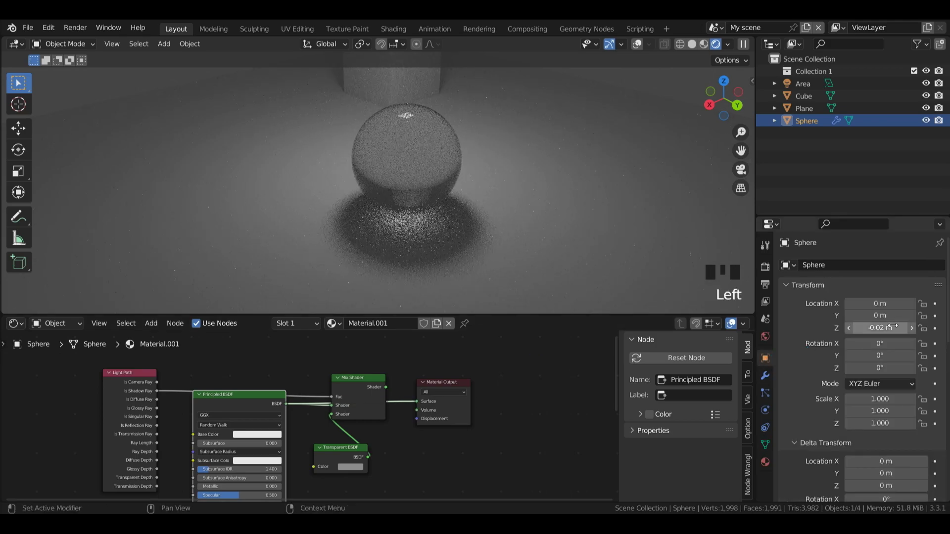
left_click_drag(945, 371, 945, 475)
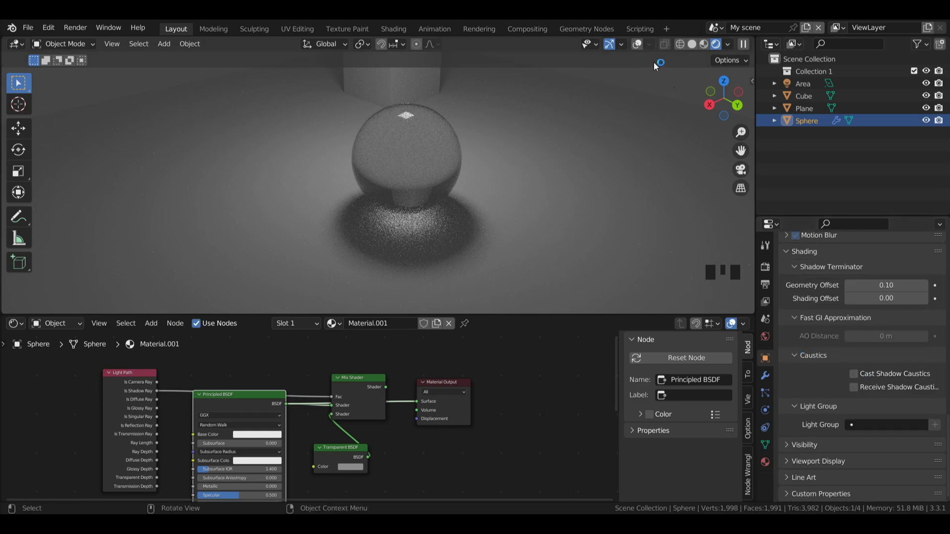
left_click(638, 44)
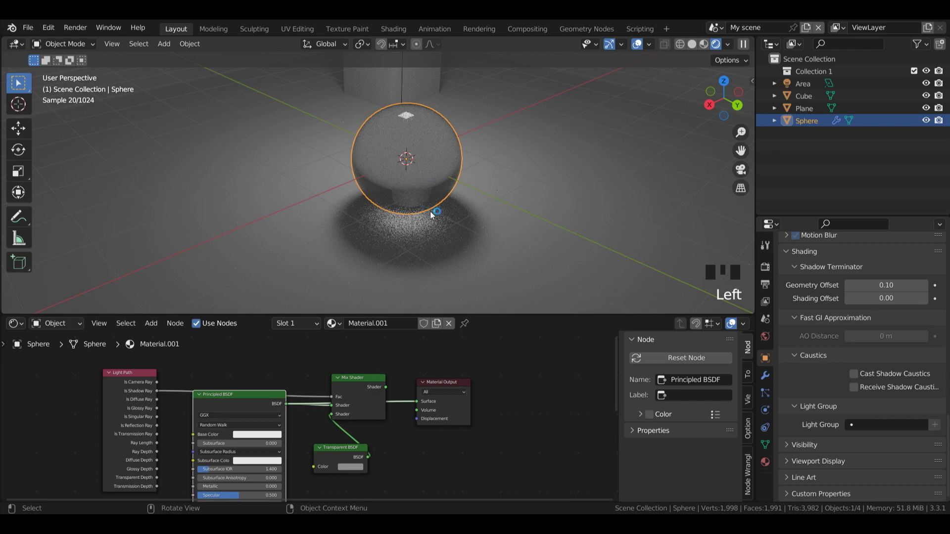
scroll(858, 396, "up", 1)
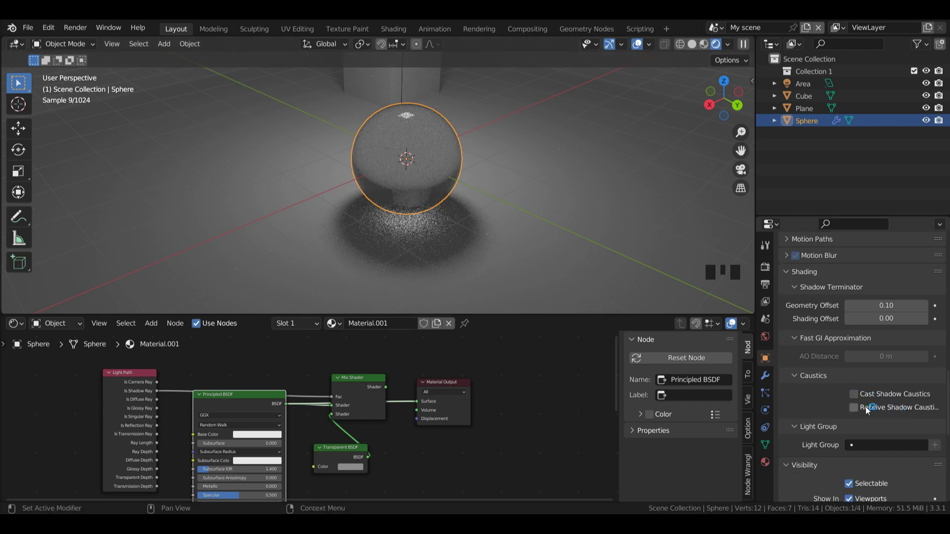
left_click(857, 394)
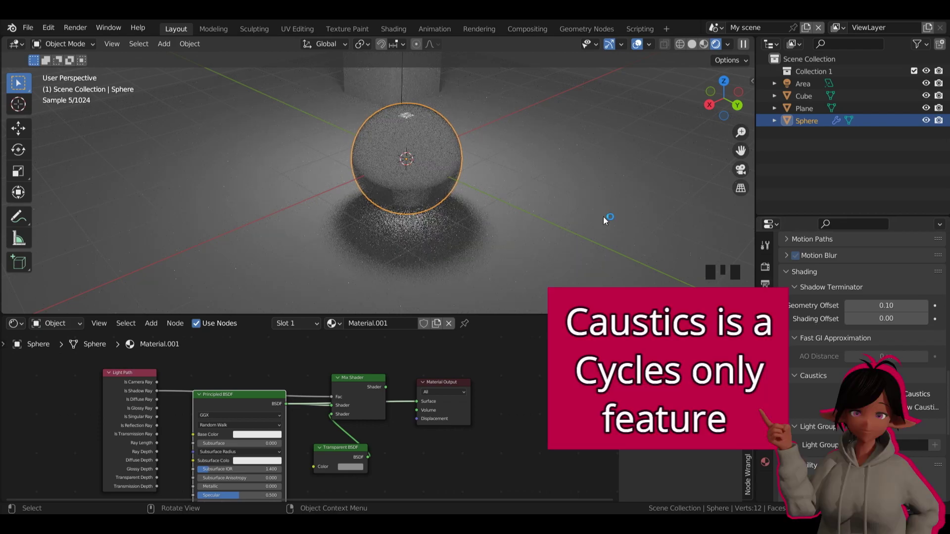
Step: Enable shadow caustics on the floor plane as receiver and the area light as caster
left_click(588, 176)
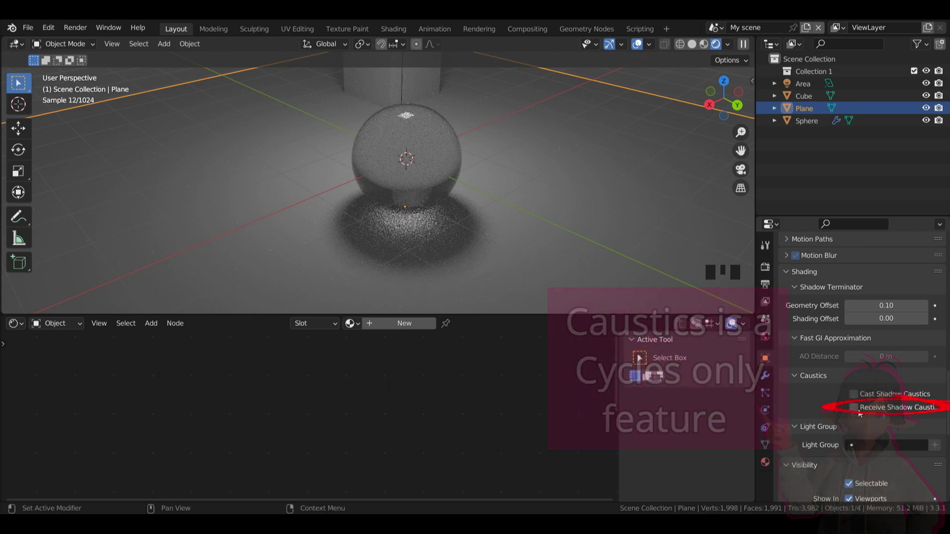
left_click(854, 408)
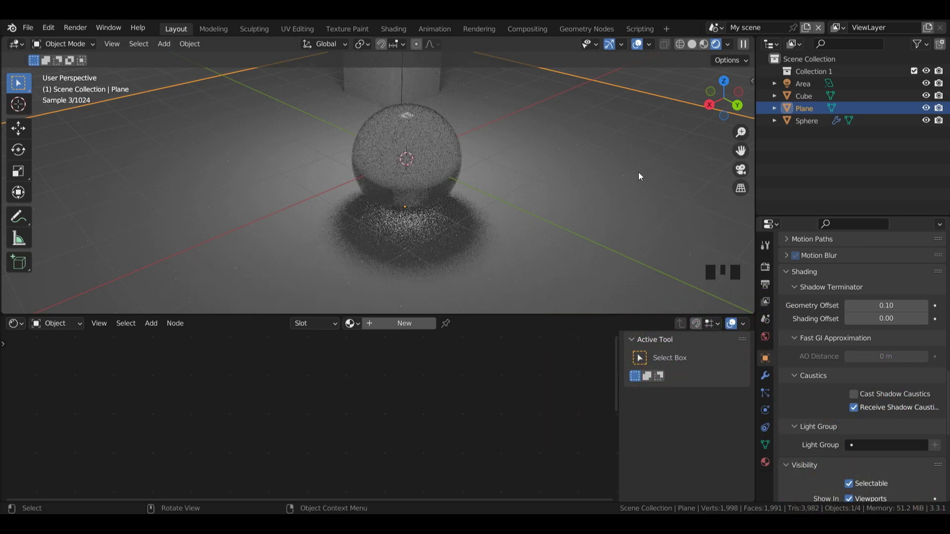
left_click(803, 84)
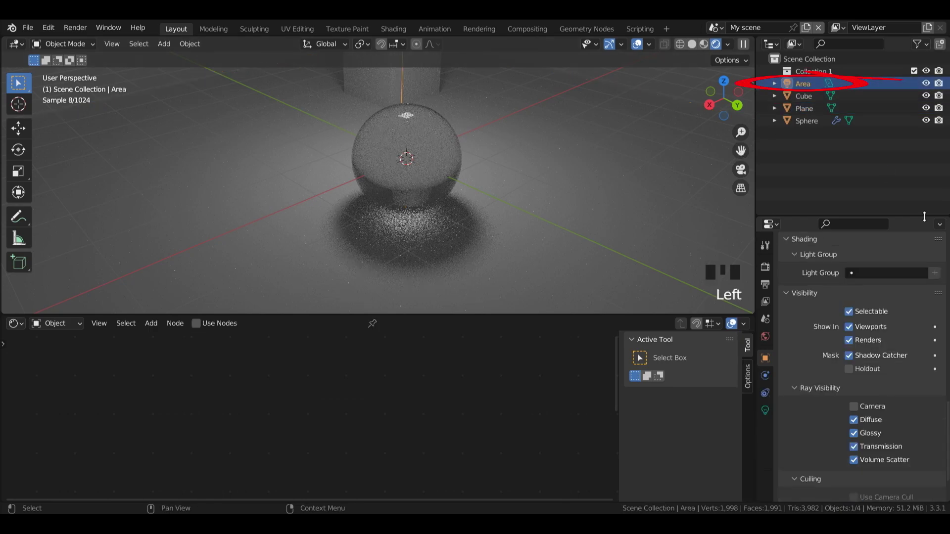
left_click(949, 307)
scroll(949, 307, "up", 5)
left_click(765, 410)
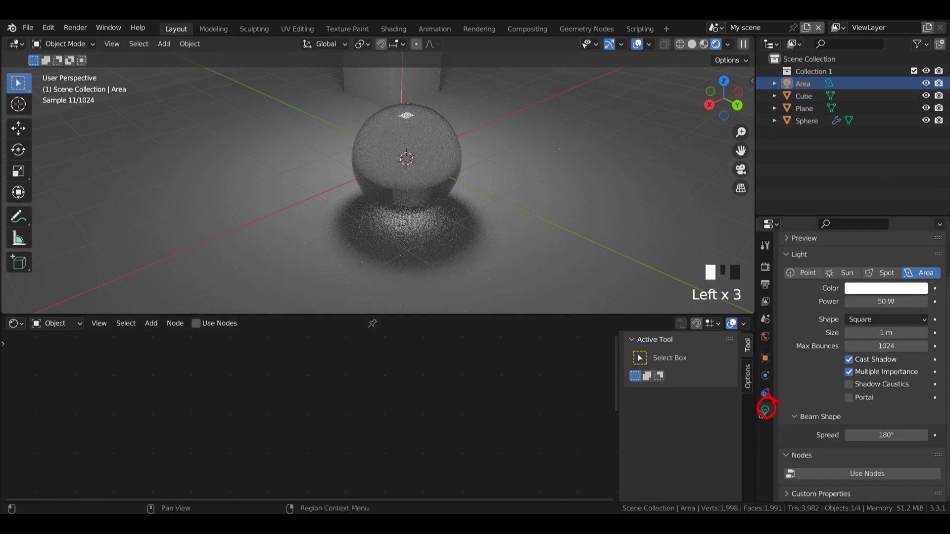
left_click(850, 384)
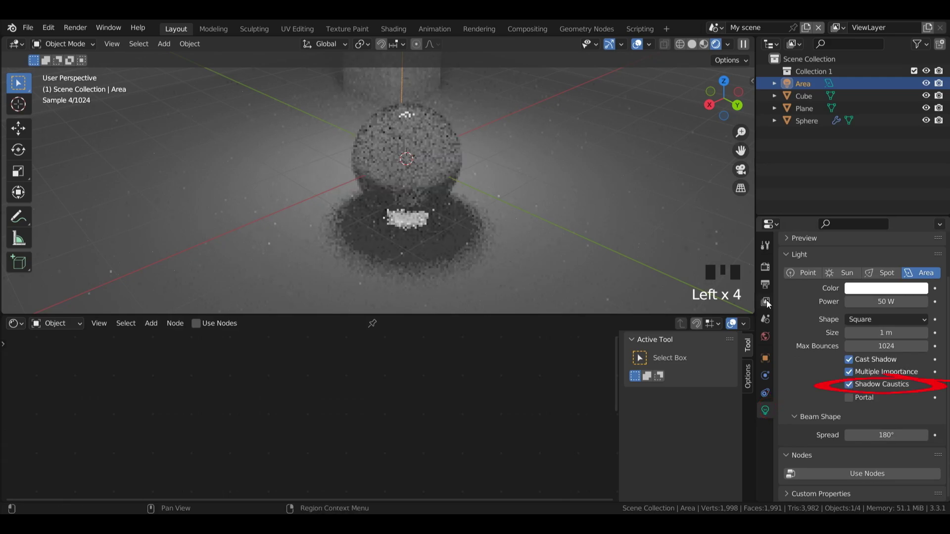
Step: Reconnect the sphere material's Mix Shader to the Material Output Surface
left_click_drag(723, 97, 706, 112)
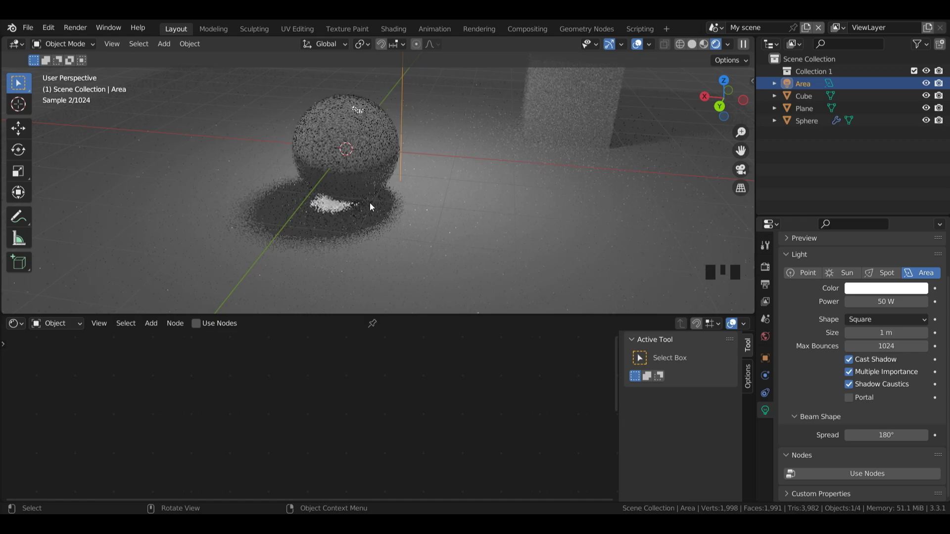
left_click(369, 149)
left_click_drag(365, 383, 424, 401)
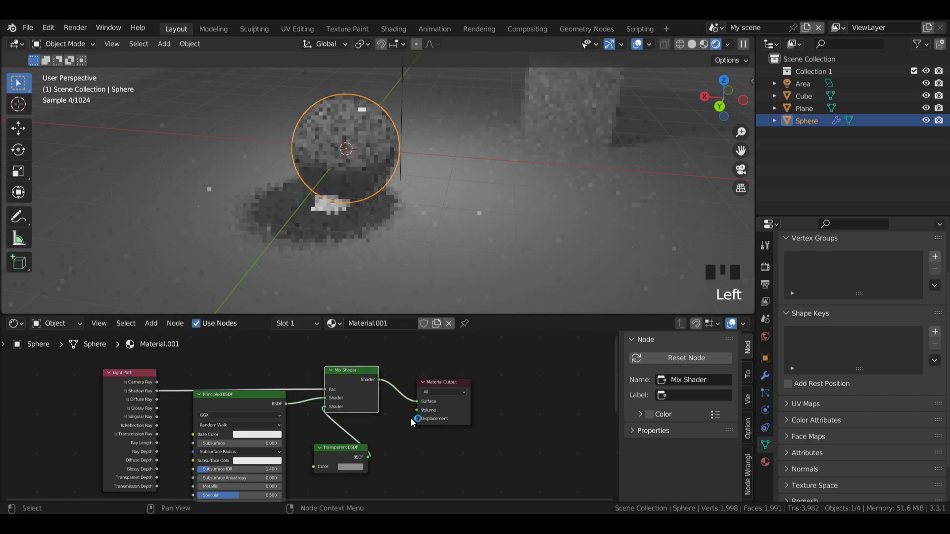
Step: Brighten the Transparent BSDF colour to value 0.625 to lighten the shadow
left_click(351, 467)
scroll(370, 384, "down", 2)
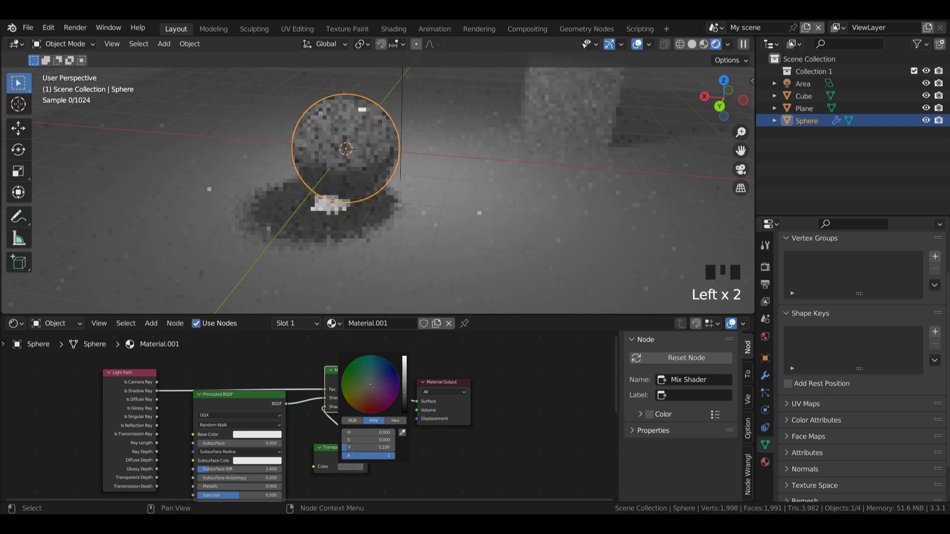
scroll(370, 385, "up", 3)
scroll(371, 385, "up", 5)
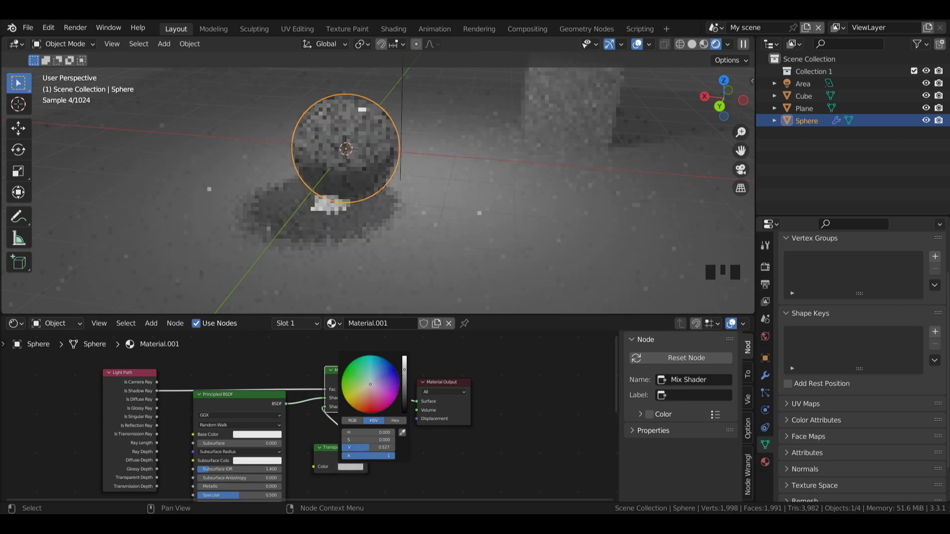
scroll(370, 384, "up", 1)
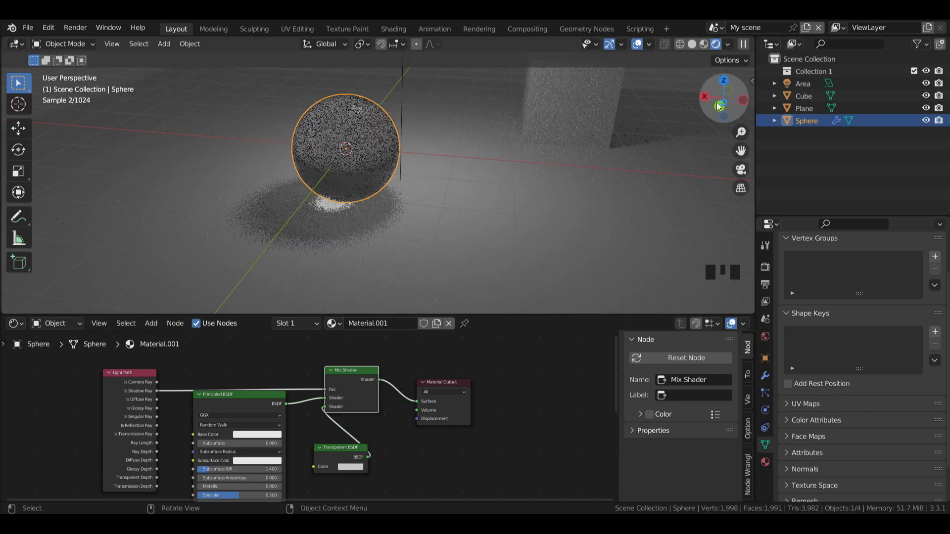
Step: Connect the Principled BSDF directly to the Material Output Surface, then show render settings
left_click_drag(720, 106, 692, 111)
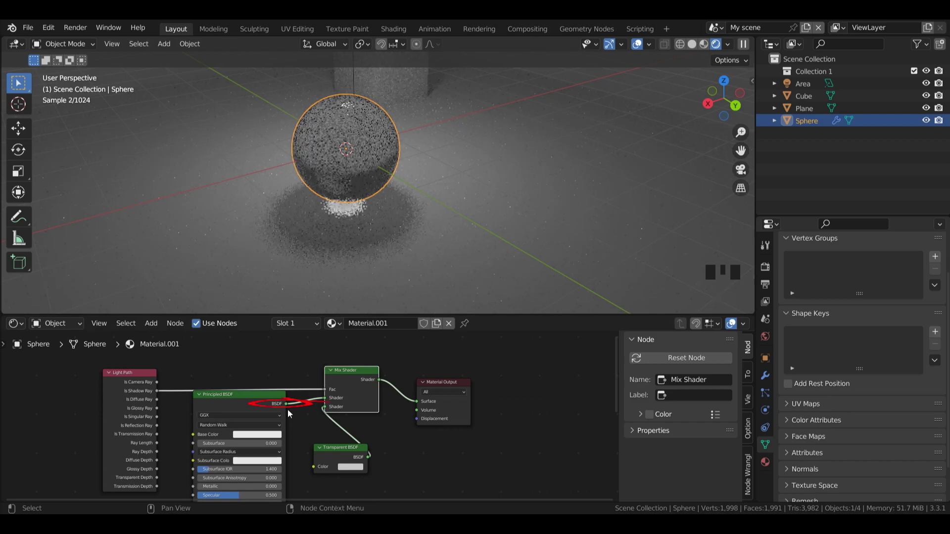
left_click_drag(287, 405, 418, 401)
left_click(766, 268)
Step: Switch the render engine to Eevee and orbit to a near-level view
left_click(766, 267)
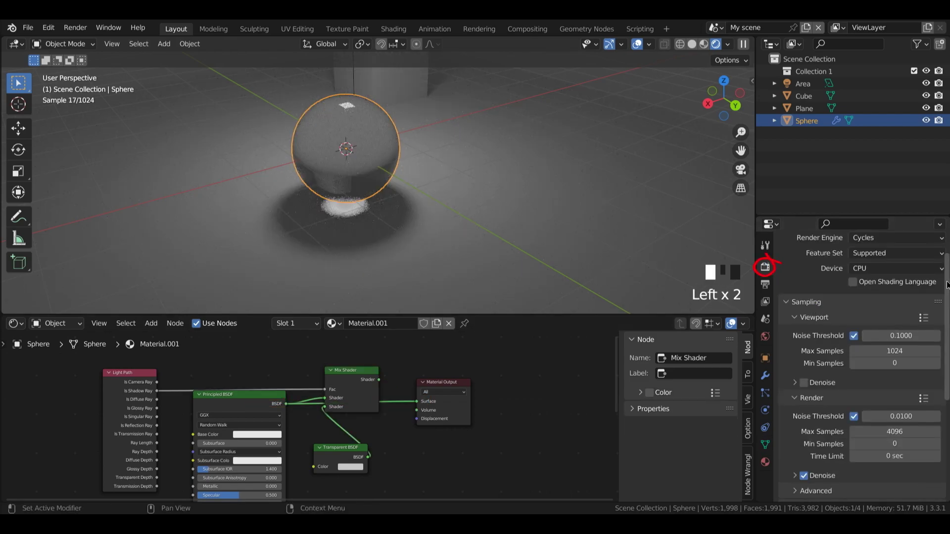
left_click(889, 264)
left_click(870, 275)
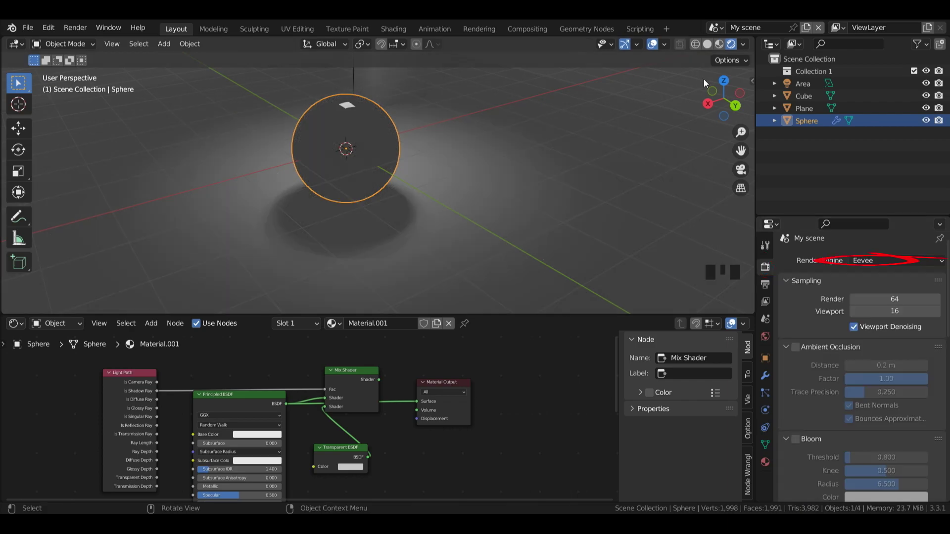
left_click(719, 104)
left_click_drag(719, 104, 722, 84)
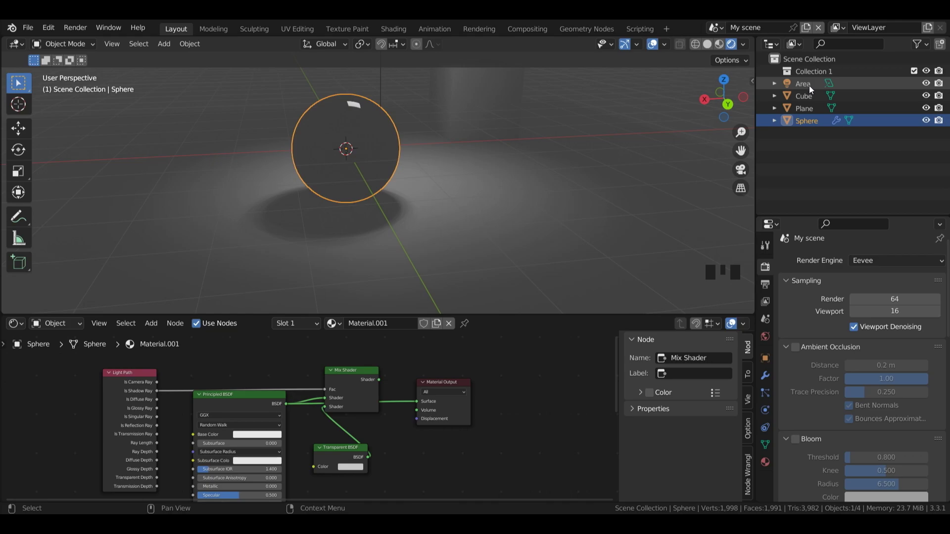
Step: Set the Area light's power to 100 W, then reselect the sphere
left_click(809, 85)
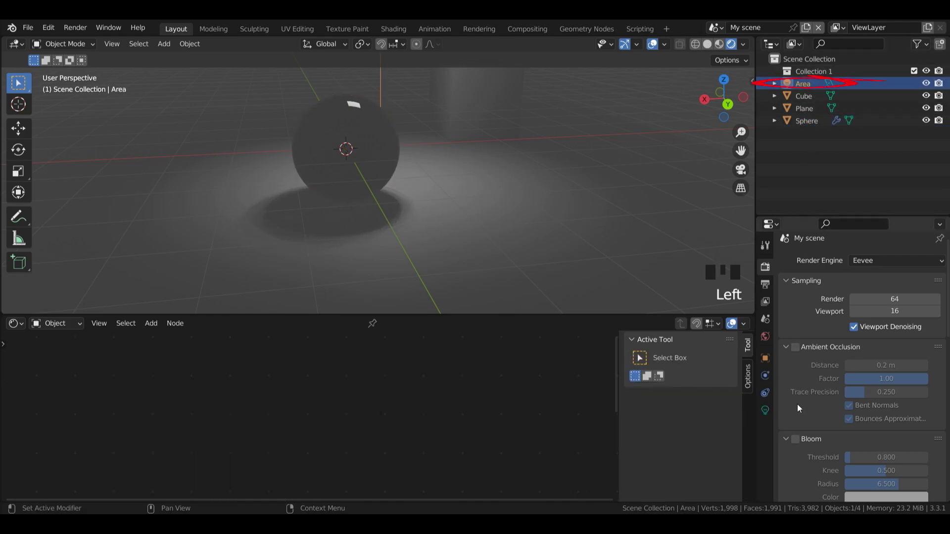
left_click(765, 411)
left_click(881, 347)
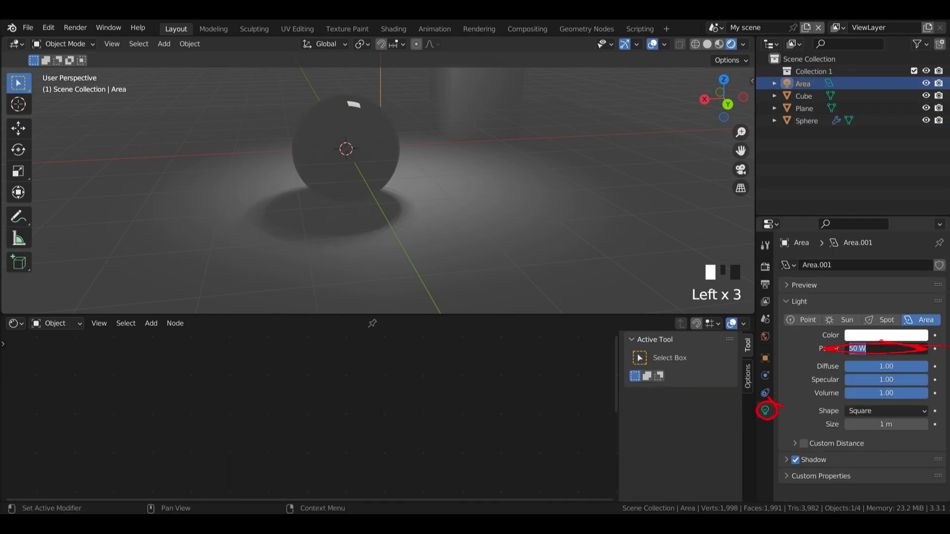
type("100")
key("Return")
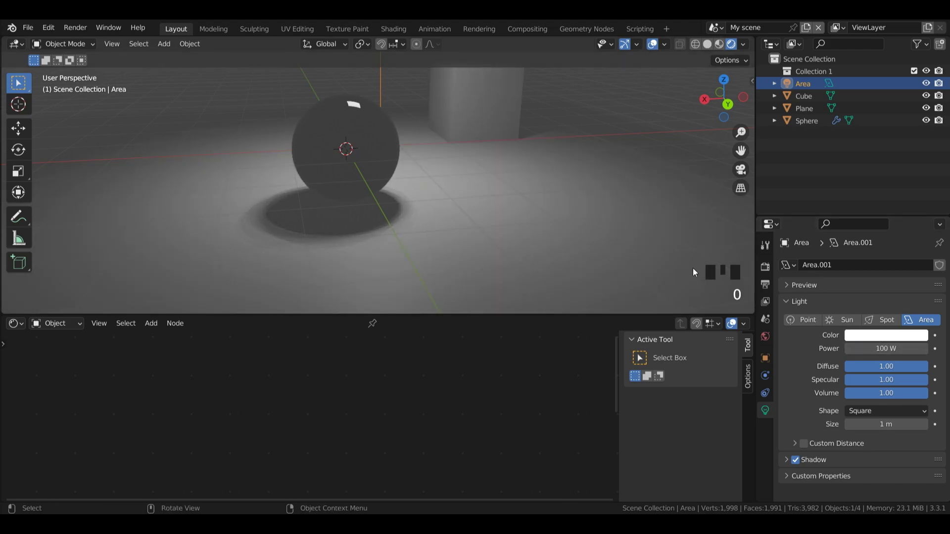
left_click(382, 146)
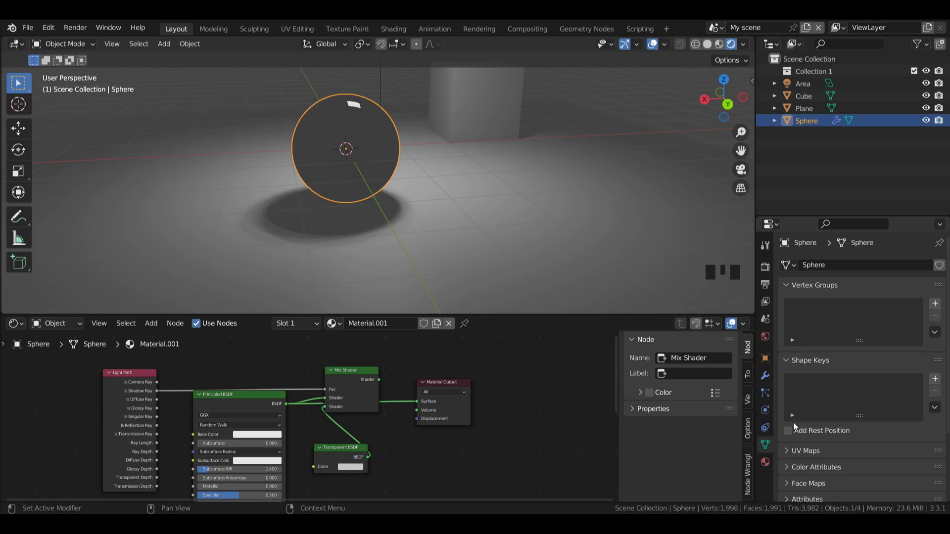
Step: Enable Screen Space Refraction in Material.001's settings, then return to Render Properties
left_click(766, 462)
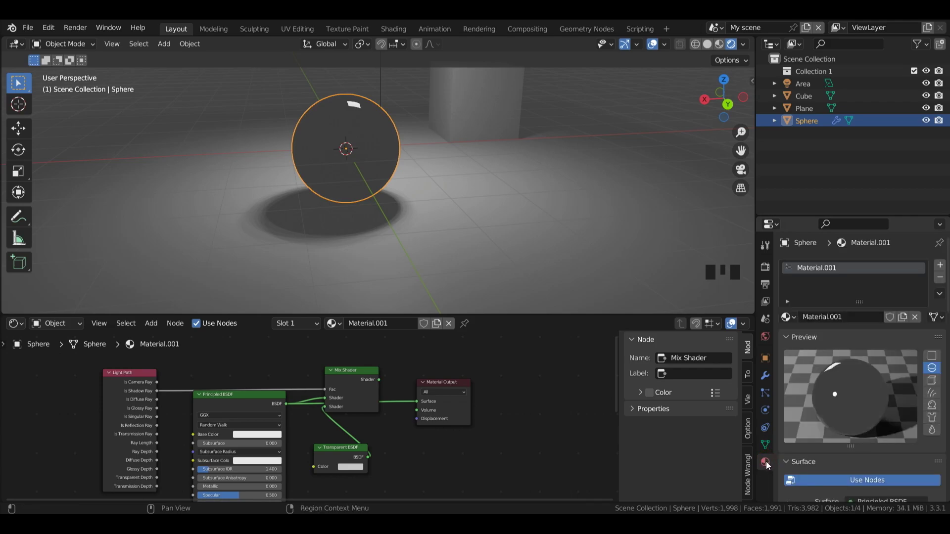
left_click_drag(947, 297, 948, 460)
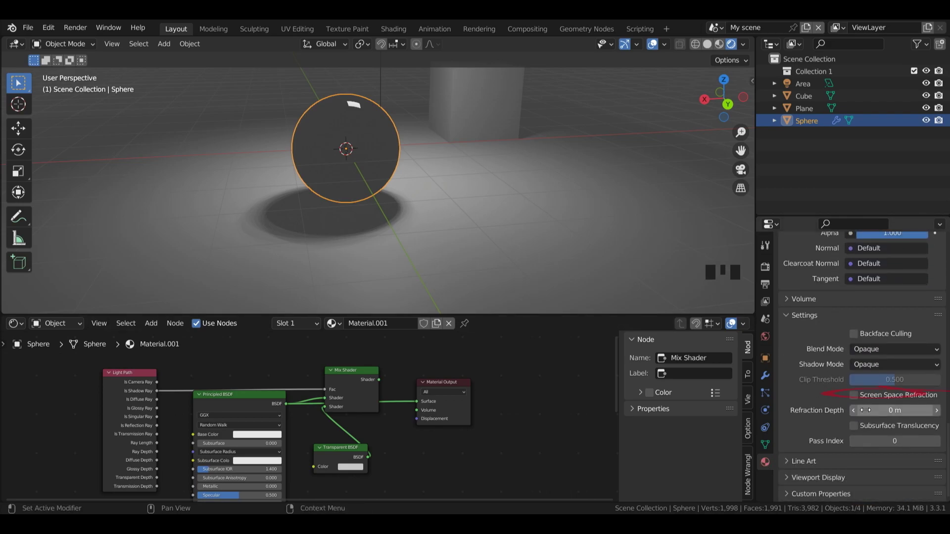
left_click(854, 395)
left_click(765, 267)
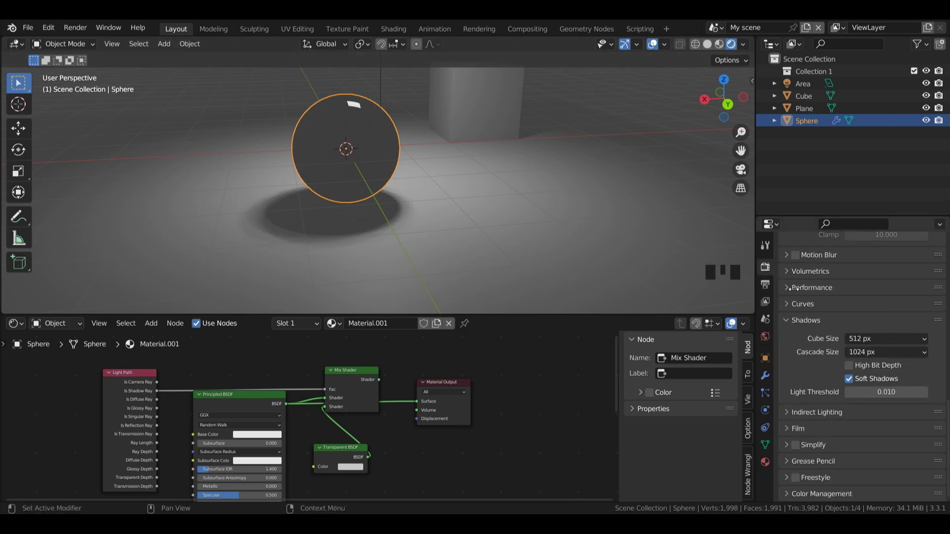
Step: Enable Screen Space Reflections with Refraction, full-res tracing, and trace precision 1.000
left_click(765, 268)
scroll(798, 387, "up", 10)
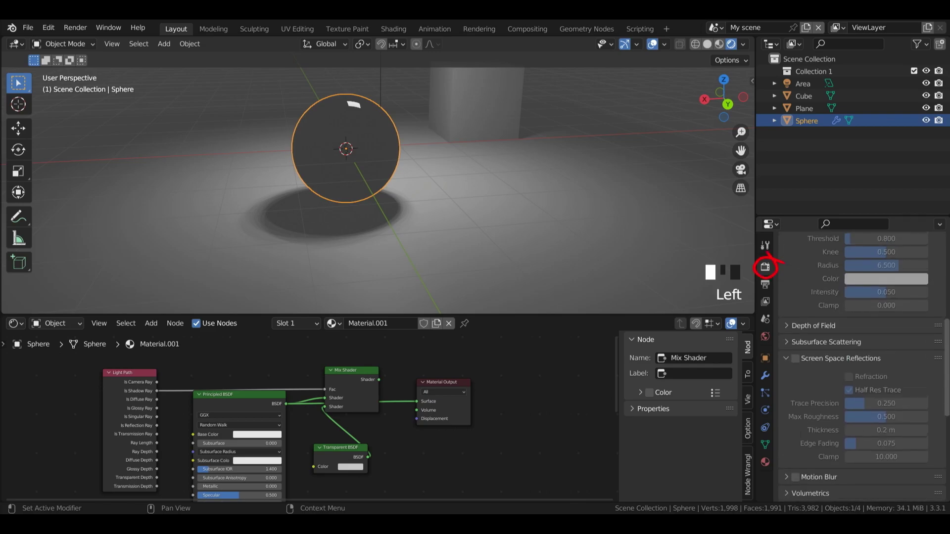
left_click(796, 387)
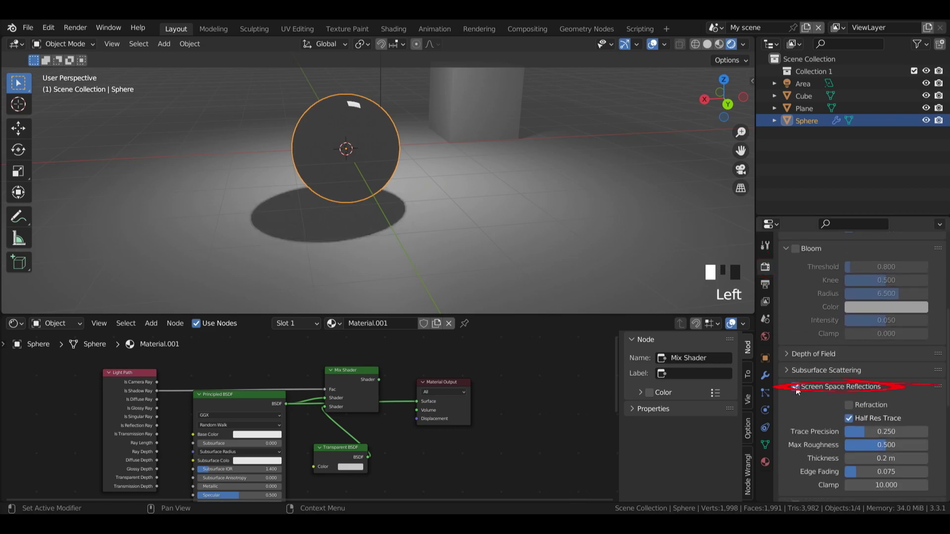
left_click(850, 406)
middle_click_drag(475, 207, 357, 244)
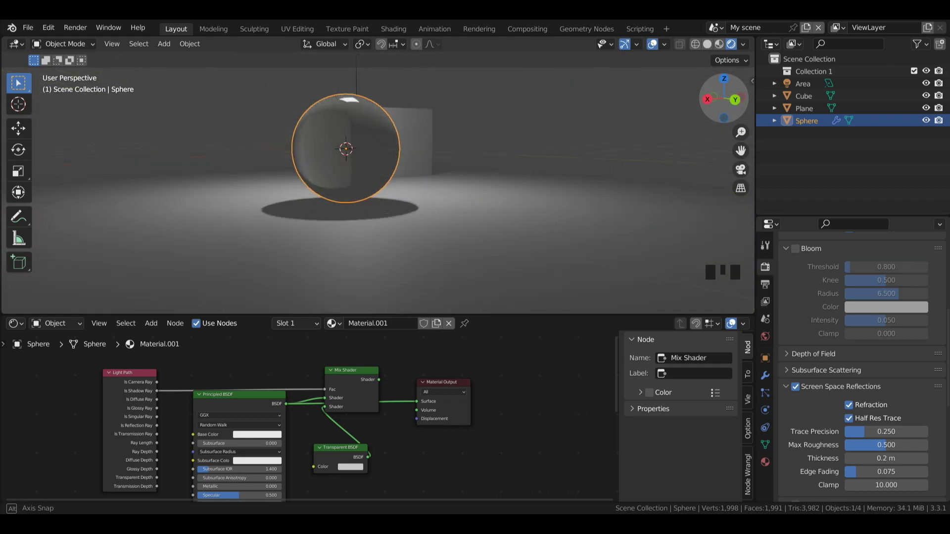
left_click(849, 419)
left_click_drag(863, 432, 931, 432)
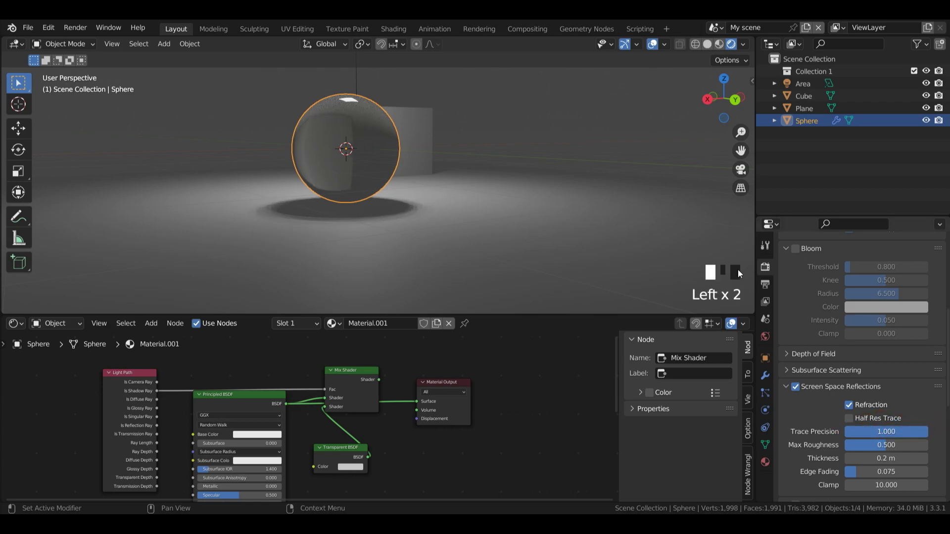
Step: Turn on Bloom and Ambient Occlusion in Eevee
left_click_drag(723, 101, 729, 105)
scroll(797, 280, "up", 2)
left_click(796, 279)
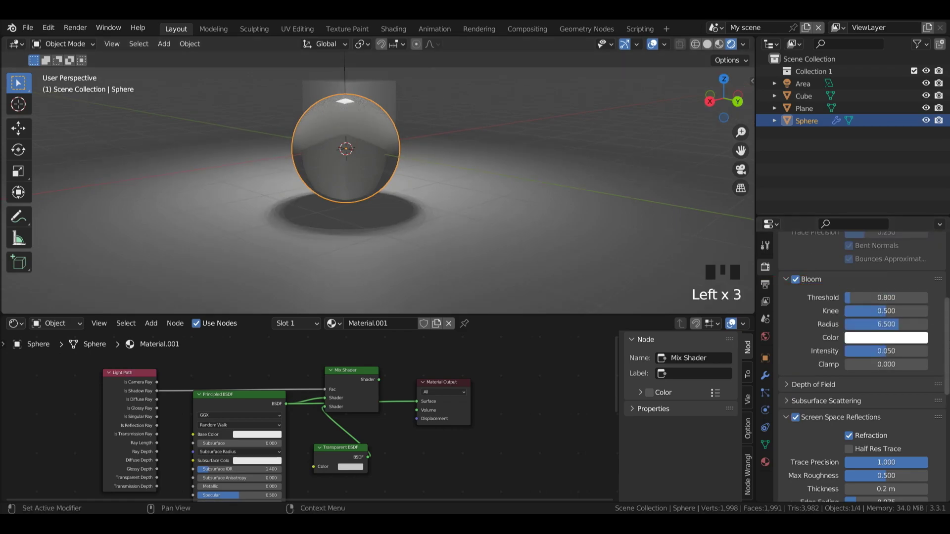
scroll(861, 367, "up", 7)
left_click(796, 326)
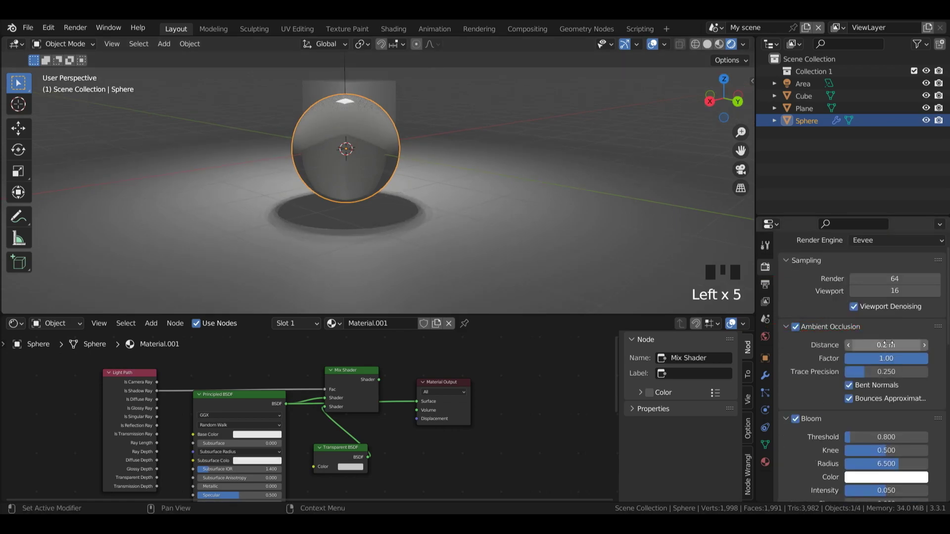
Step: Edit AO distance, set cube and cascade shadow sizes to 1024 px, enable High Bit Depth and Soft Shadows
double_click(886, 345)
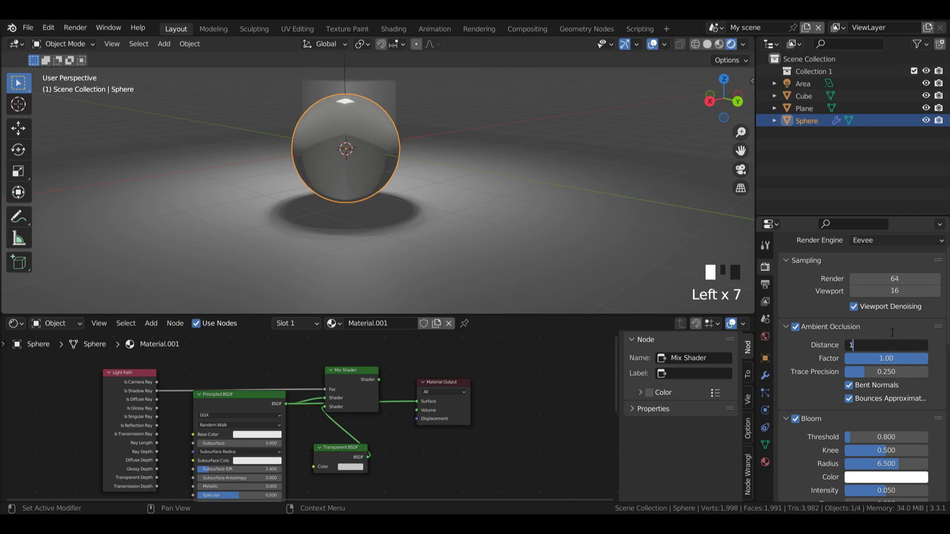
scroll(863, 368, "down", 10)
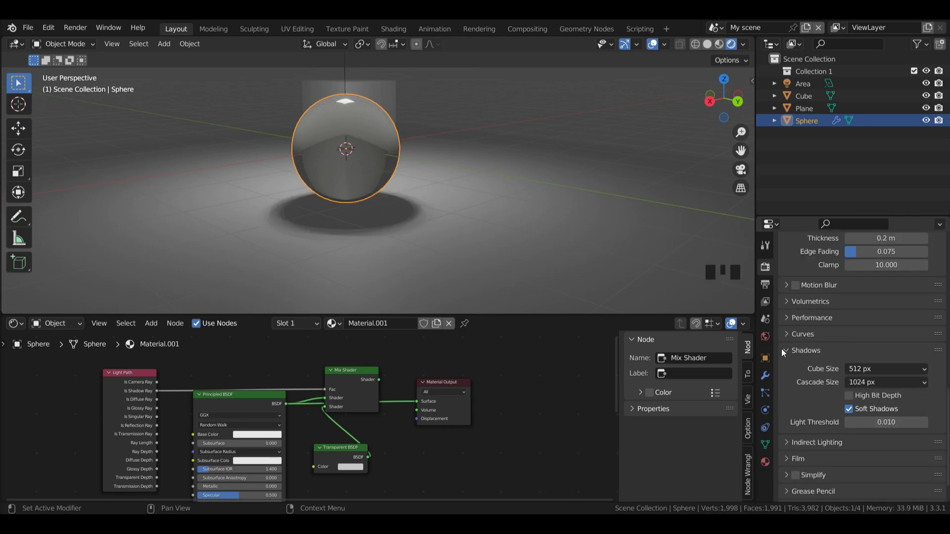
left_click(873, 382)
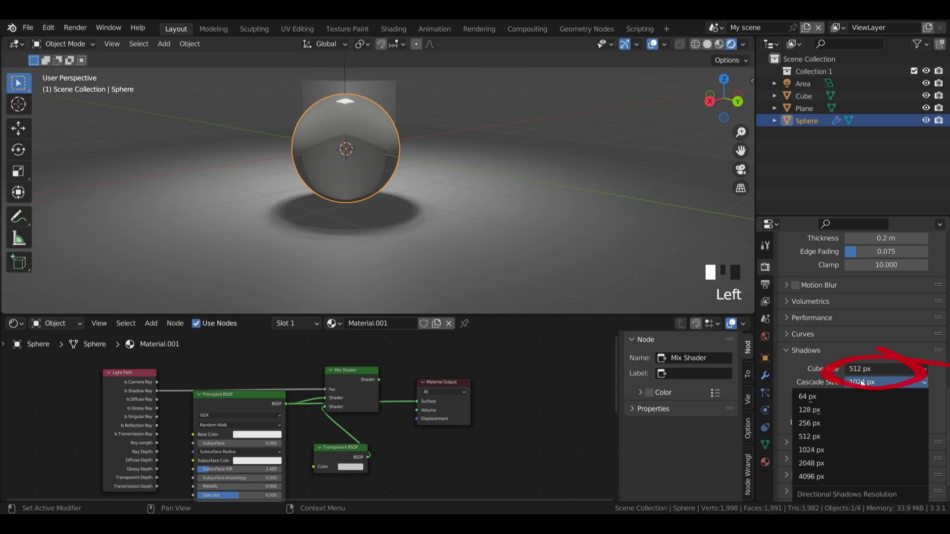
left_click(836, 451)
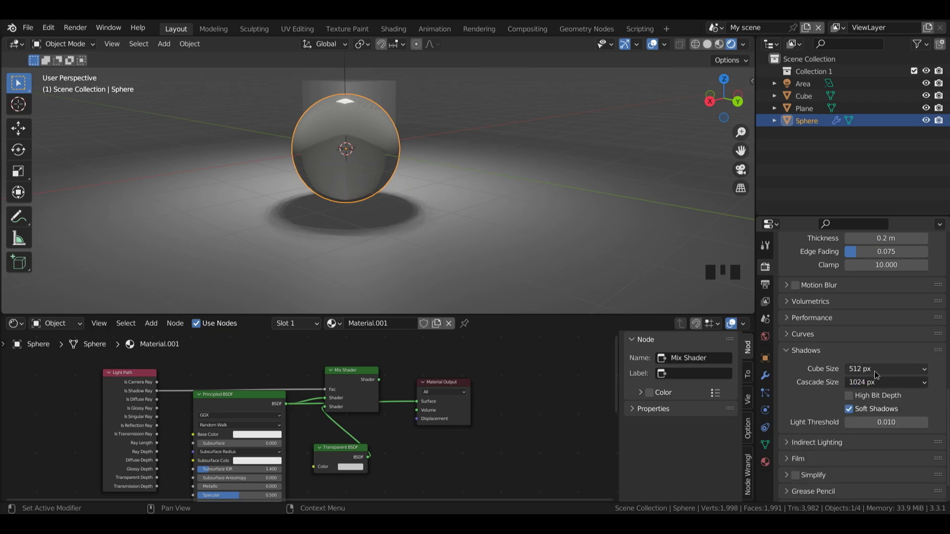
left_click(877, 369)
left_click(843, 438)
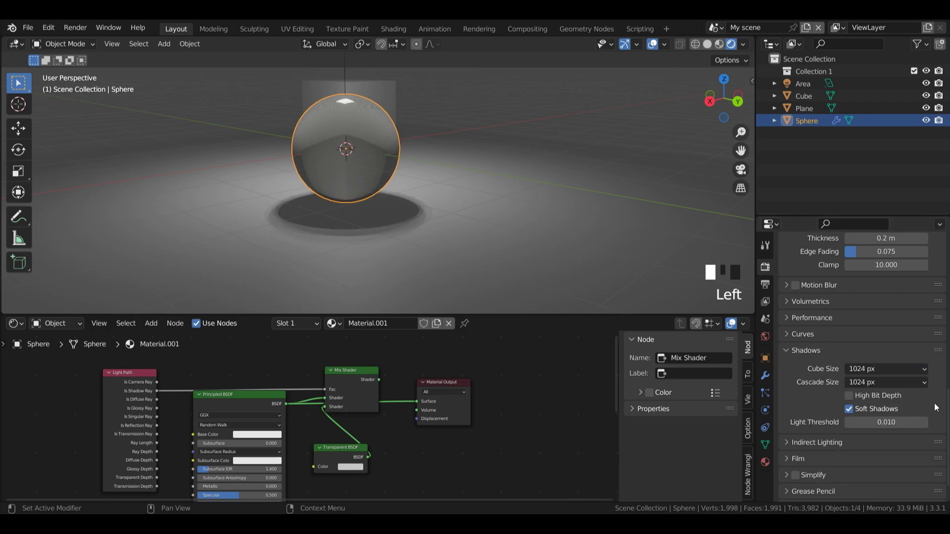
left_click(850, 396)
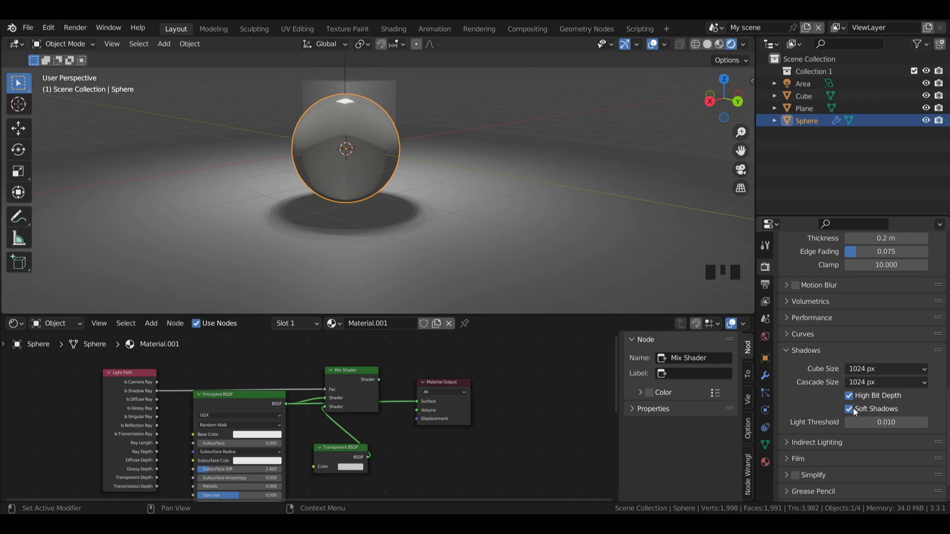
left_click(849, 409)
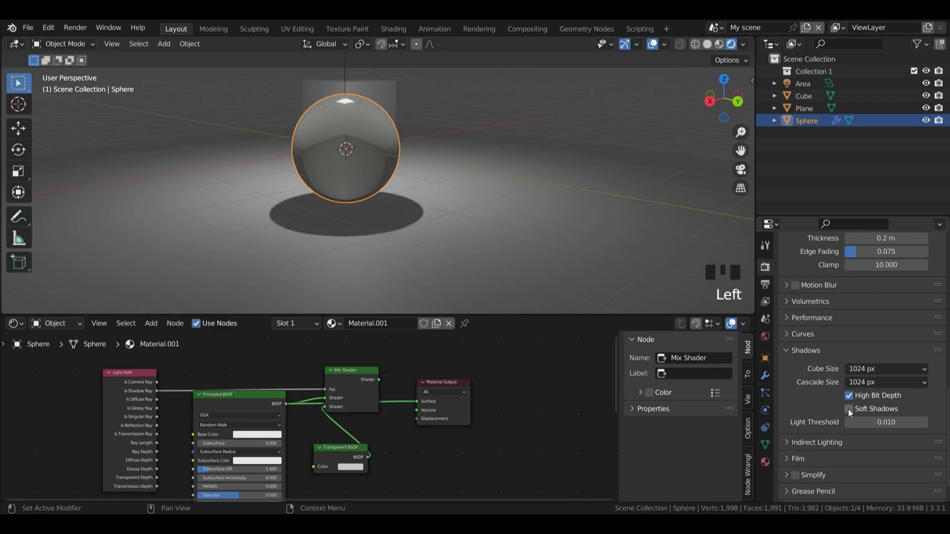
left_click(850, 409)
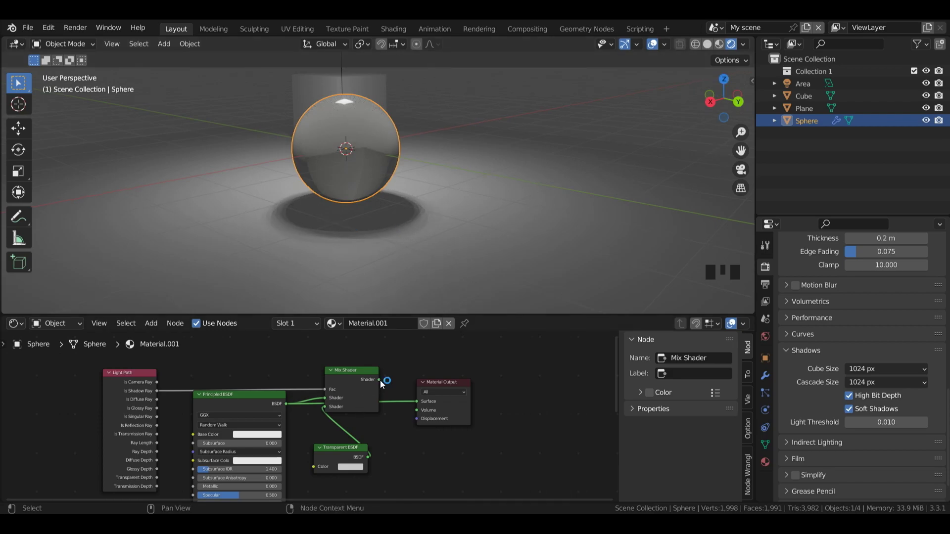
Step: Rewire the Mix Shader to the output and darken the Transparent BSDF colour to near-black (0.003)
left_click_drag(379, 380, 419, 402)
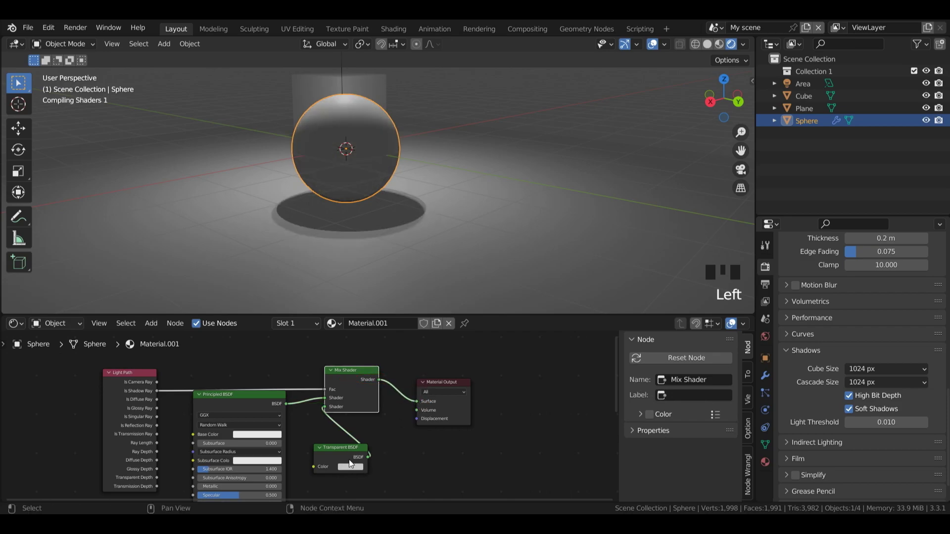
left_click(350, 467)
mouse_move(405, 368)
left_mouse_down()
mouse_move(405, 412)
mouse_move(406, 357)
left_mouse_up()
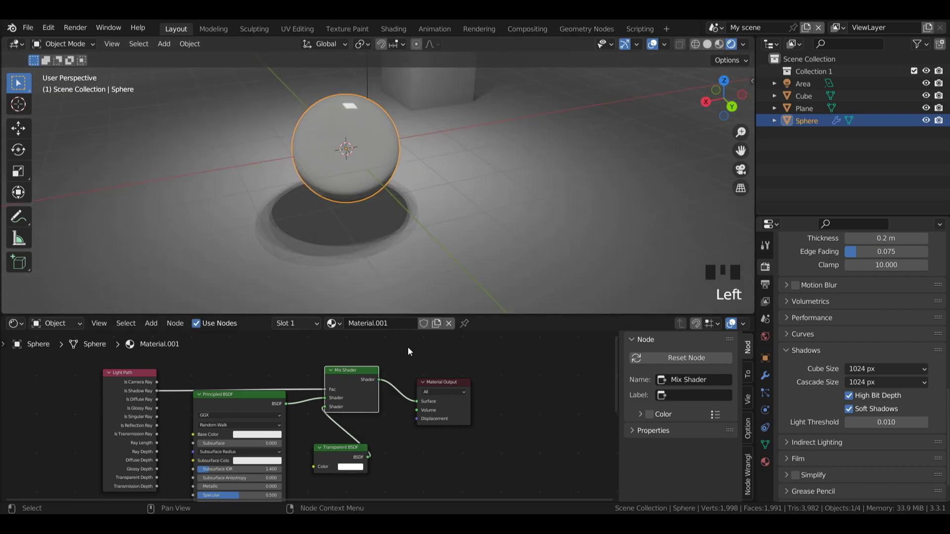
left_click(355, 467)
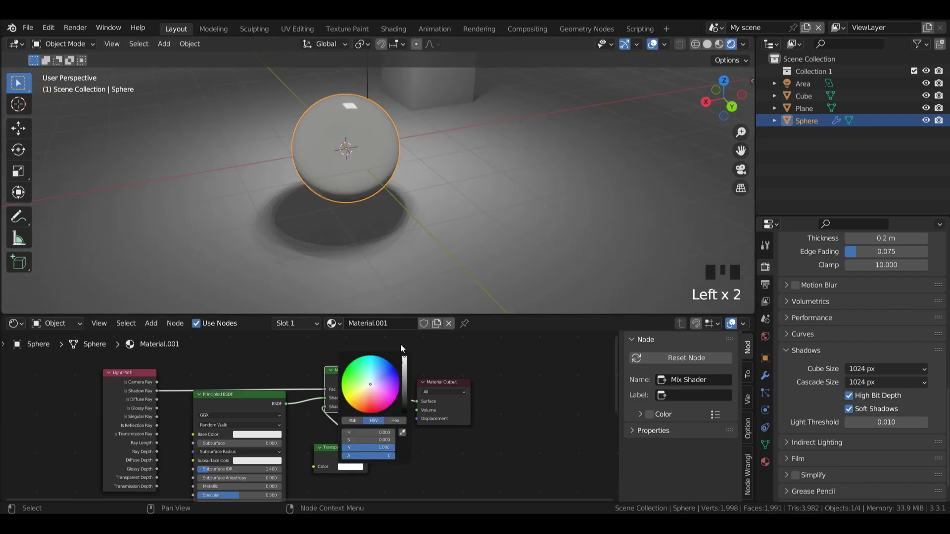
left_click_drag(405, 363, 404, 411)
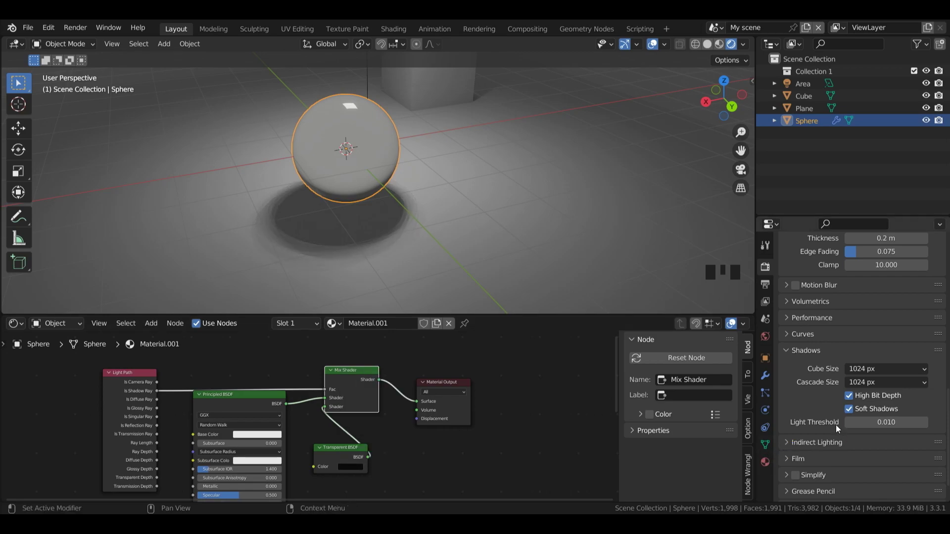
Step: Set the sphere material's Shadow Mode to Alpha Hashed
left_click(765, 463)
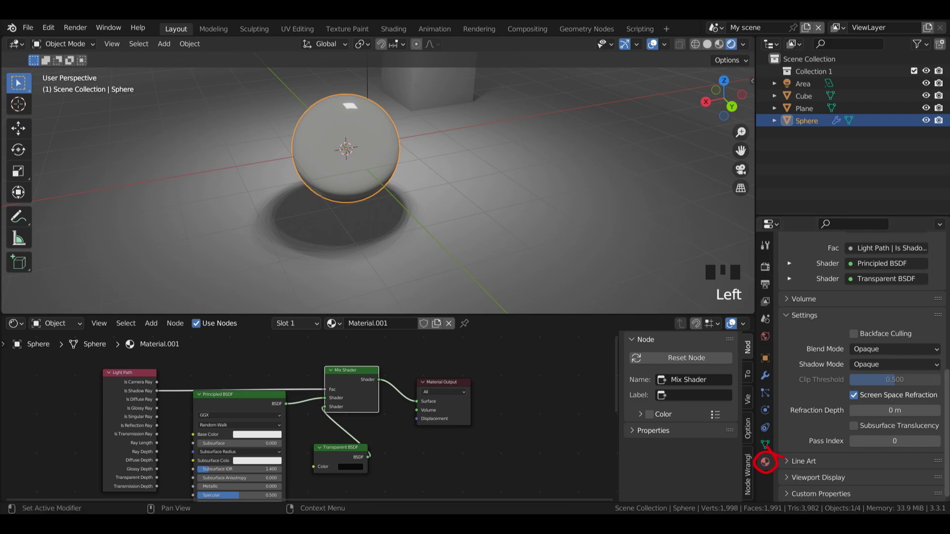
left_click(865, 364)
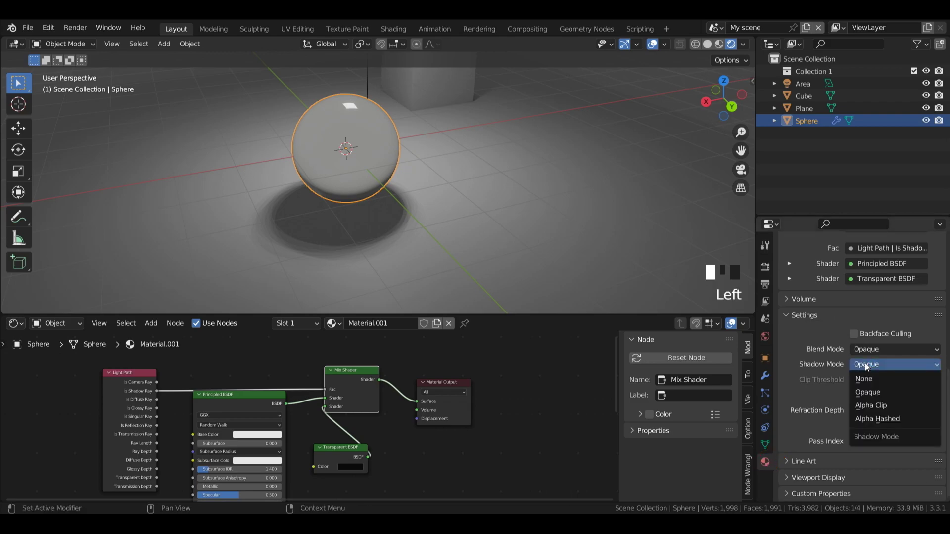
left_click(874, 419)
left_click(894, 367)
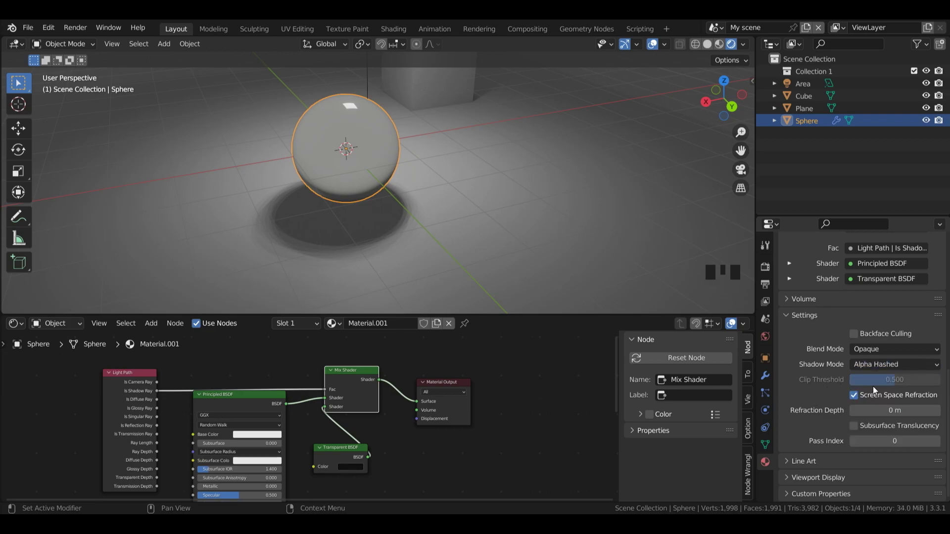
left_click(892, 367)
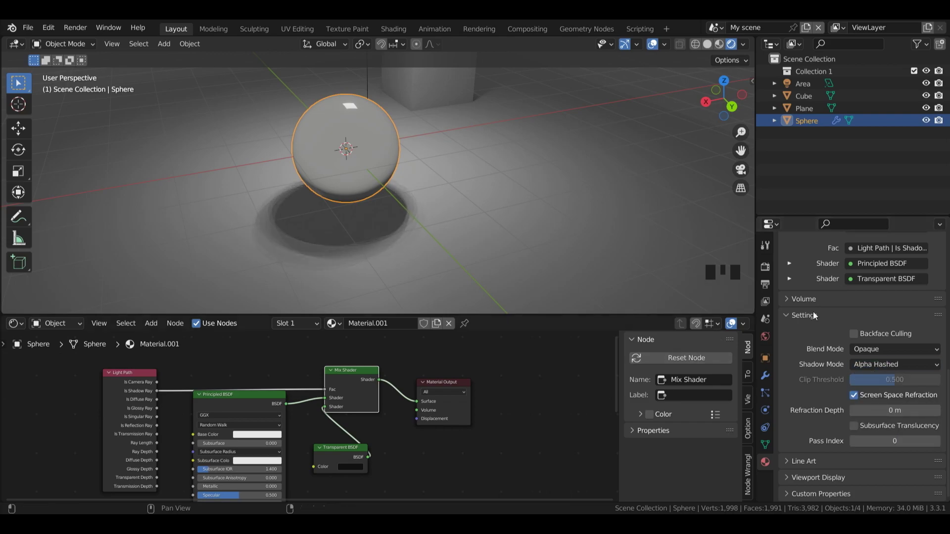
Step: Raise the Transparent BSDF colour value to about 0.227 for a lighter, grainy shadow
left_click(357, 465)
left_click_drag(407, 409, 406, 365)
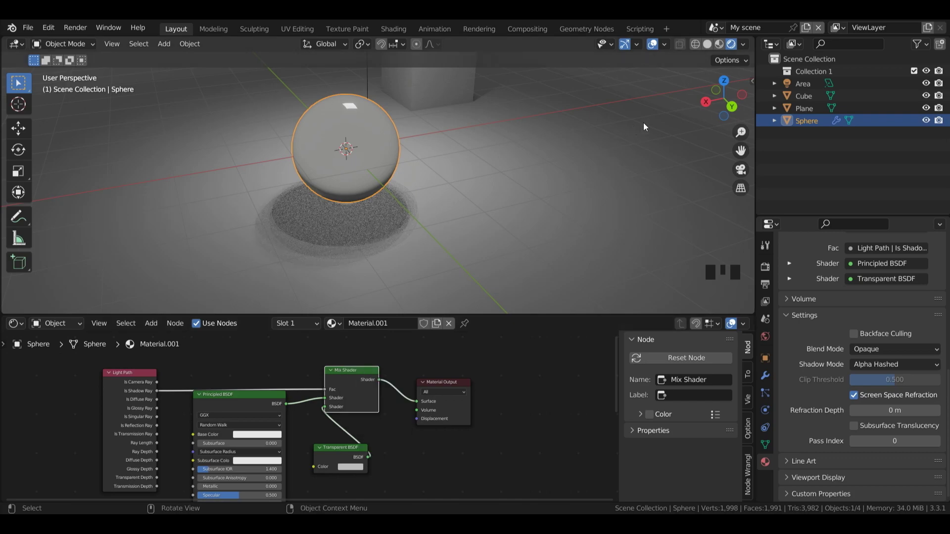
left_click_drag(718, 105, 716, 108)
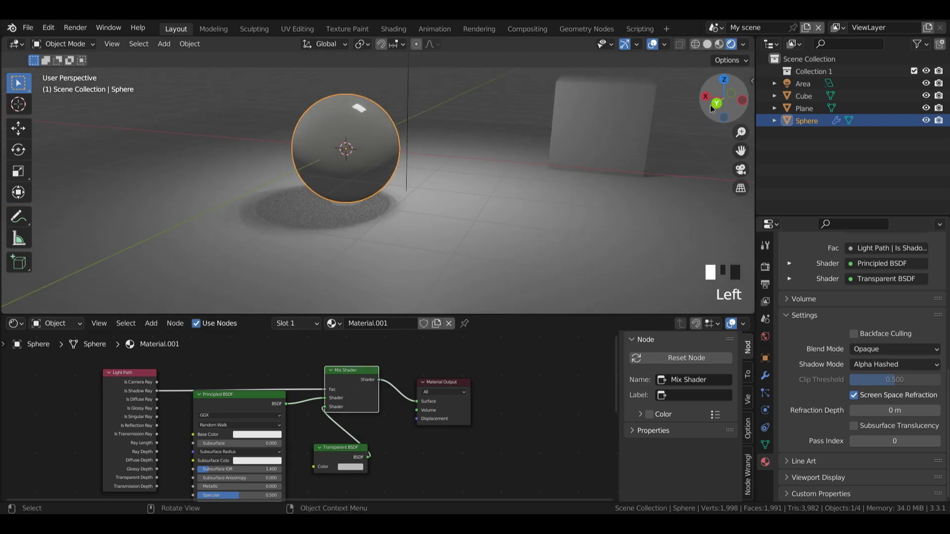
left_click_drag(711, 108, 712, 84)
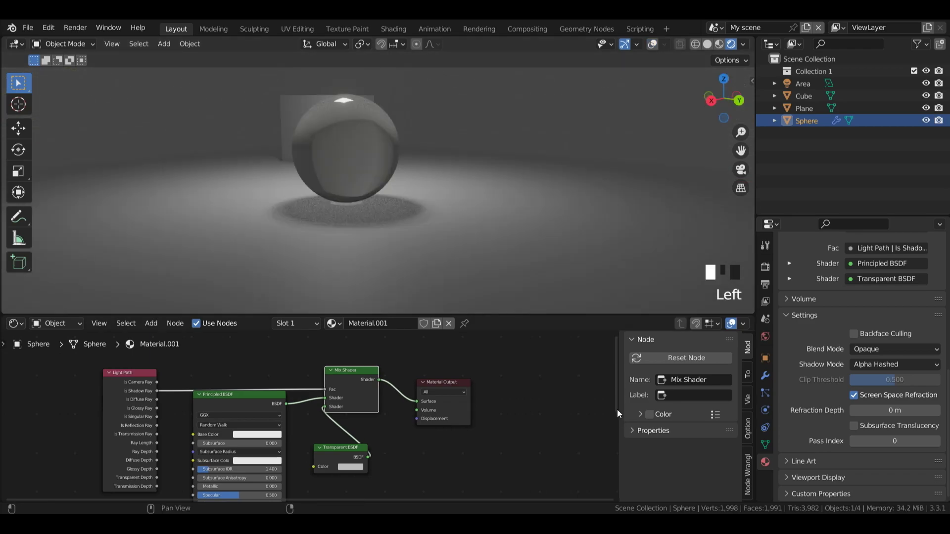
left_click_drag(615, 412, 614, 474)
Step: Set the Principled BSDF IOR to 1.511
left_click(200, 411)
mouse_move(199, 411)
left_mouse_down()
mouse_move(184, 411)
mouse_move(227, 412)
left_mouse_up()
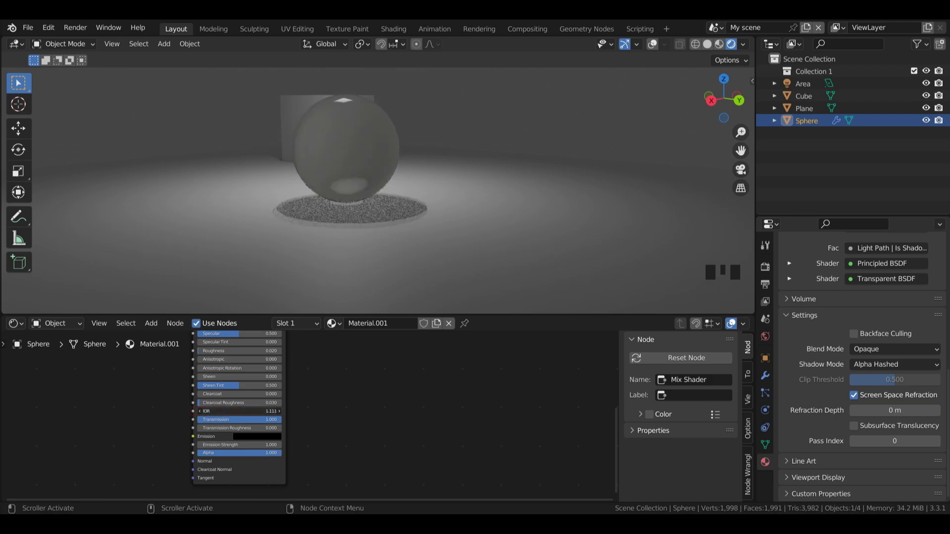
left_click(232, 411)
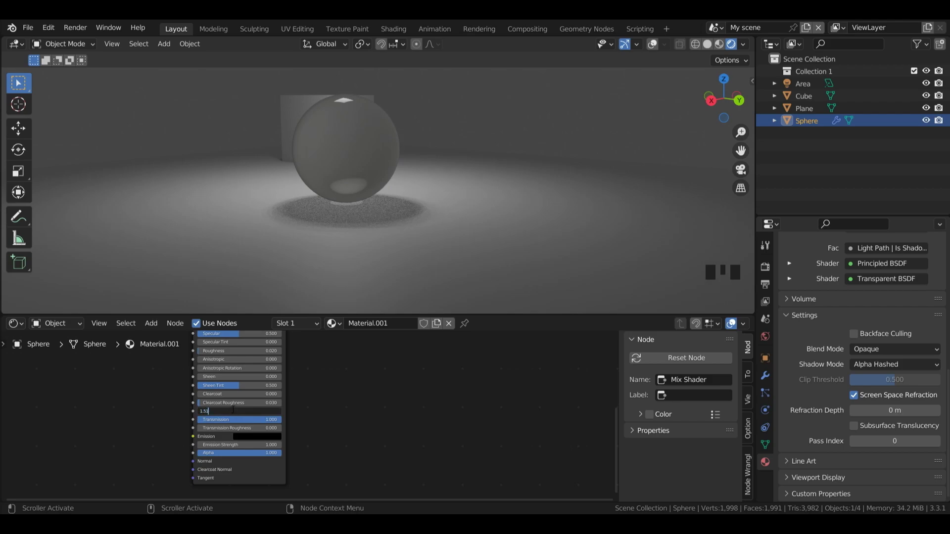
type("1.511")
key("Return")
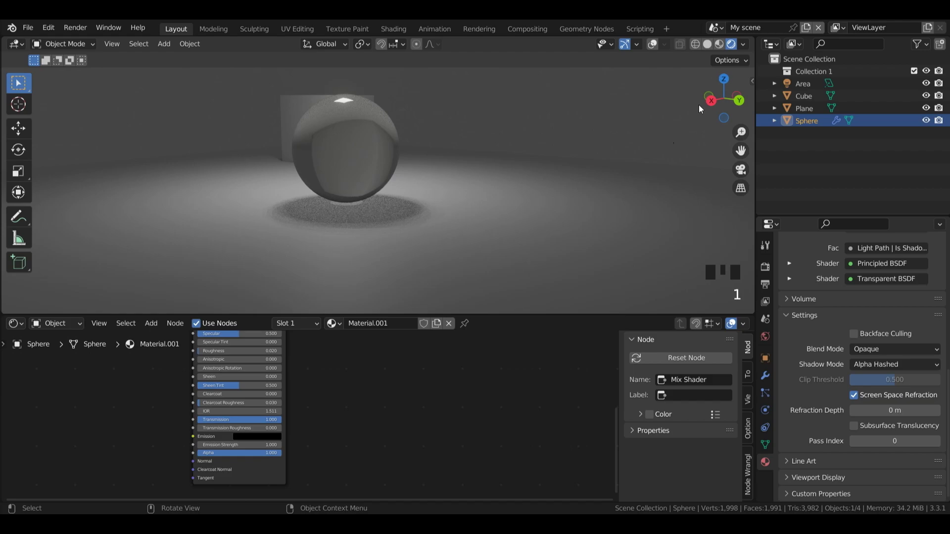
Step: Rename the material to 'glass' and unlink it from the sphere
left_click_drag(715, 102, 693, 105)
left_click(366, 325)
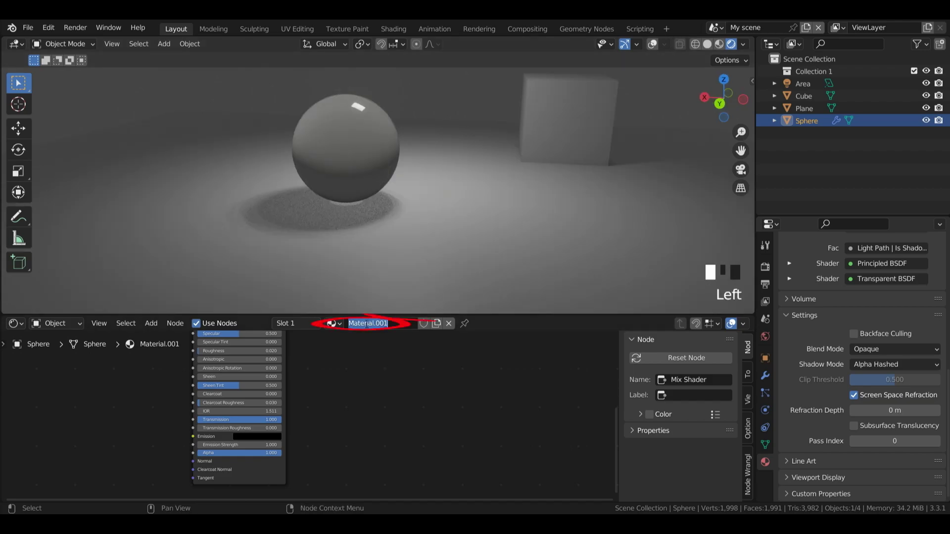
type("g")
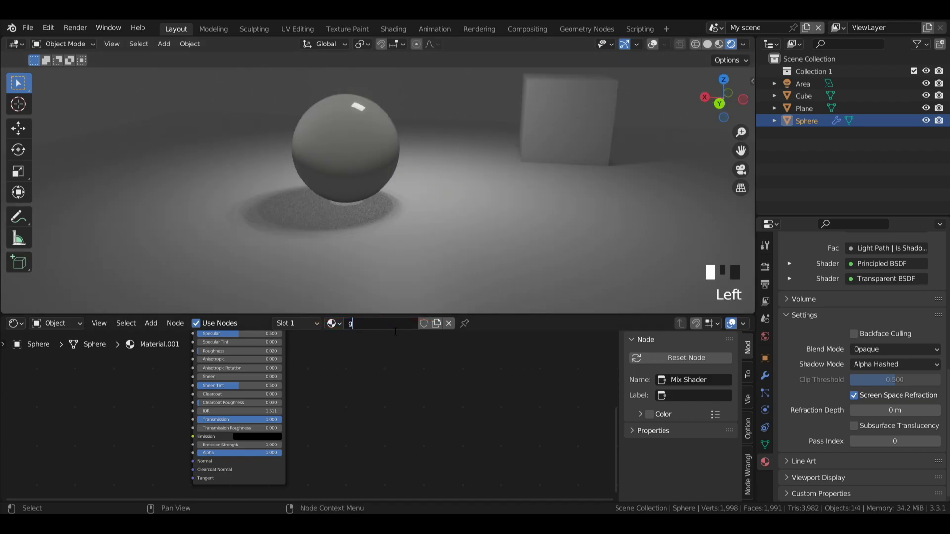
type("lass")
key("Return")
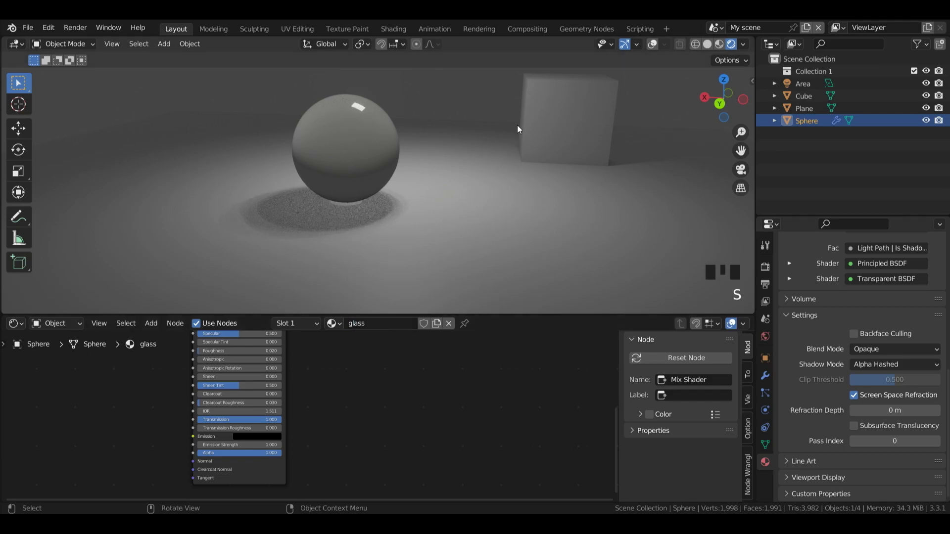
left_click(450, 327)
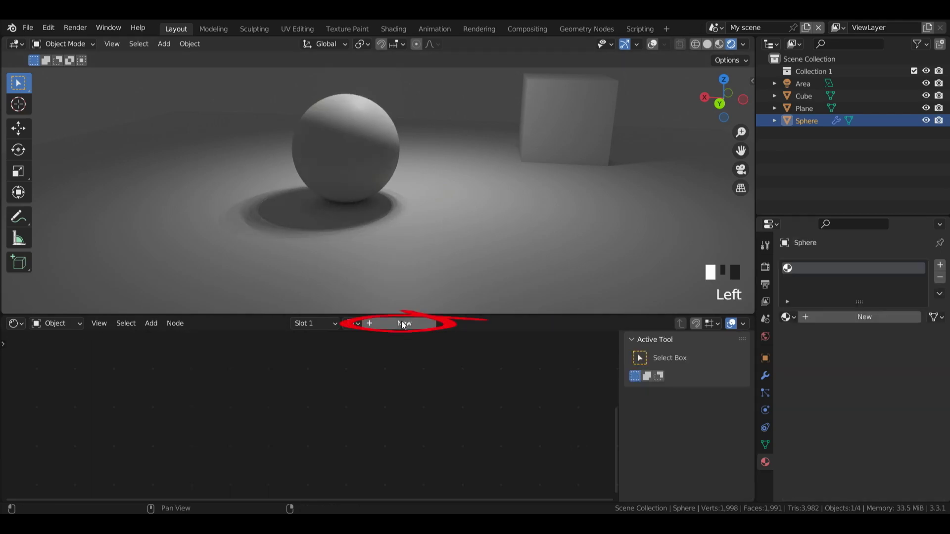
Step: Create a new material for the sphere and switch the render engine to Cycles
left_click(402, 324)
left_click(765, 268)
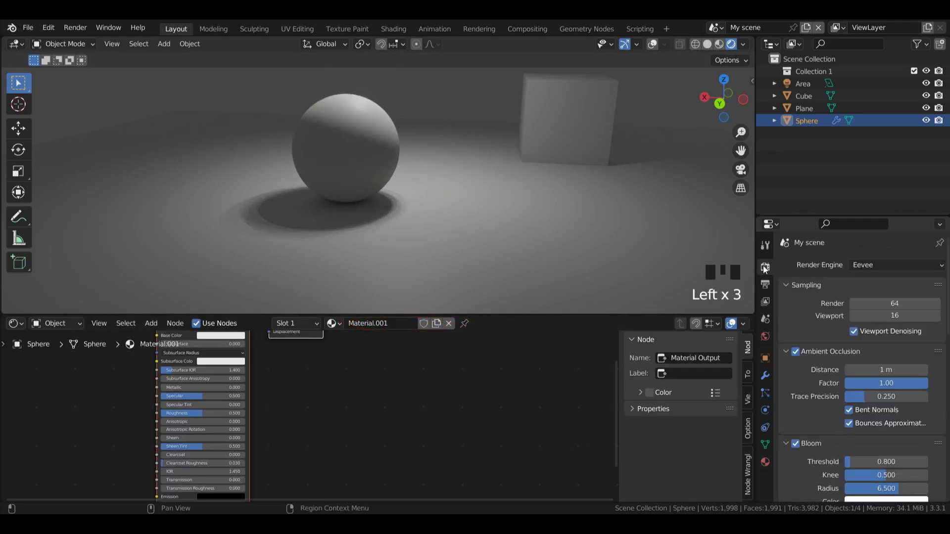
left_click(880, 265)
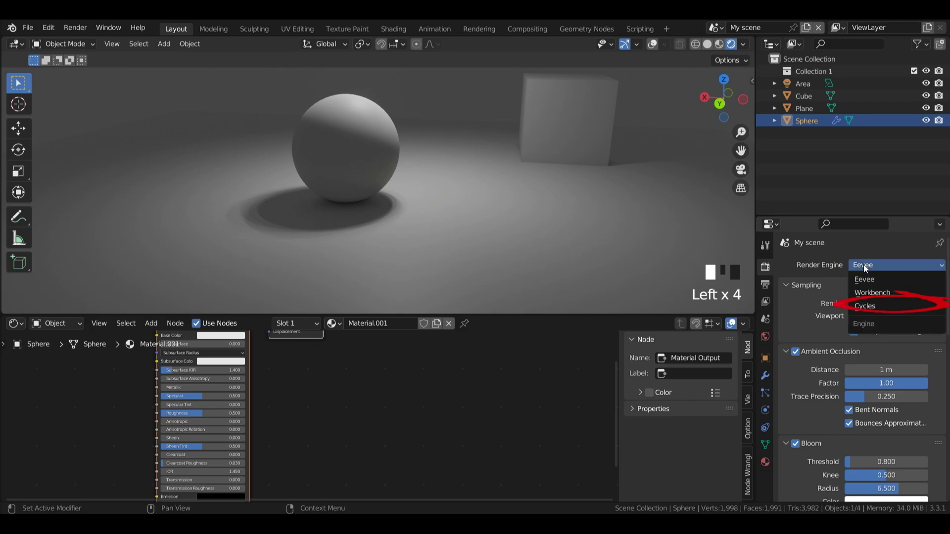
left_click(867, 307)
Step: Set Subsurface to 1.000, tint the base colour light pink, and switch back to Eevee
left_click(203, 353)
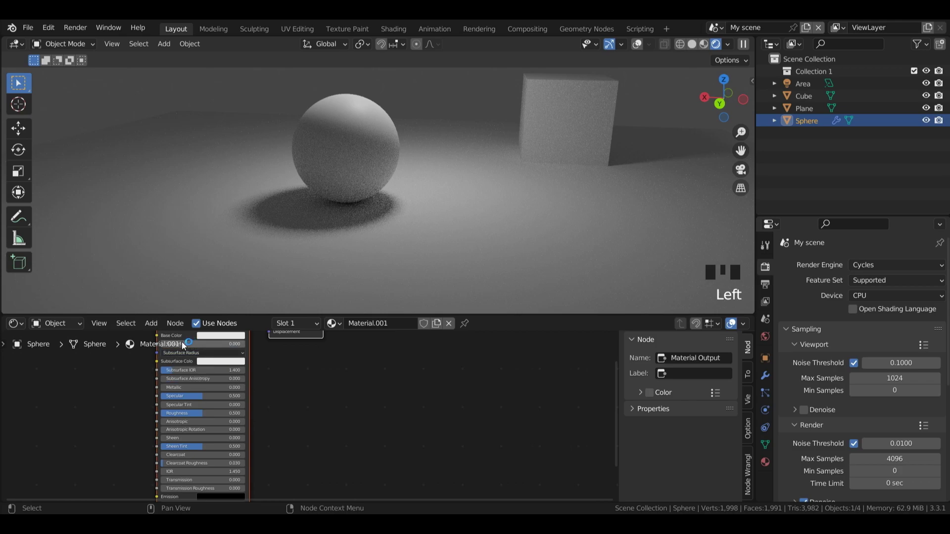
left_click_drag(182, 347, 245, 344)
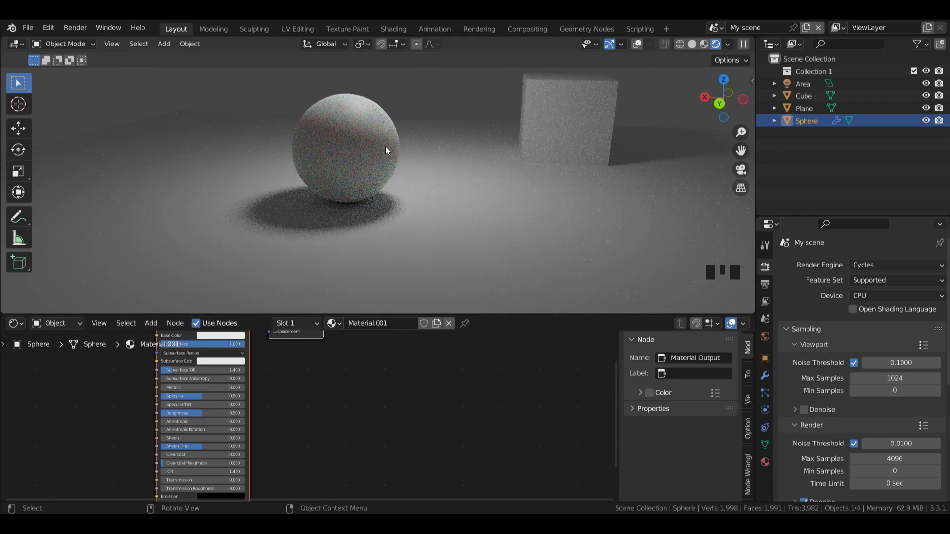
left_click(227, 335)
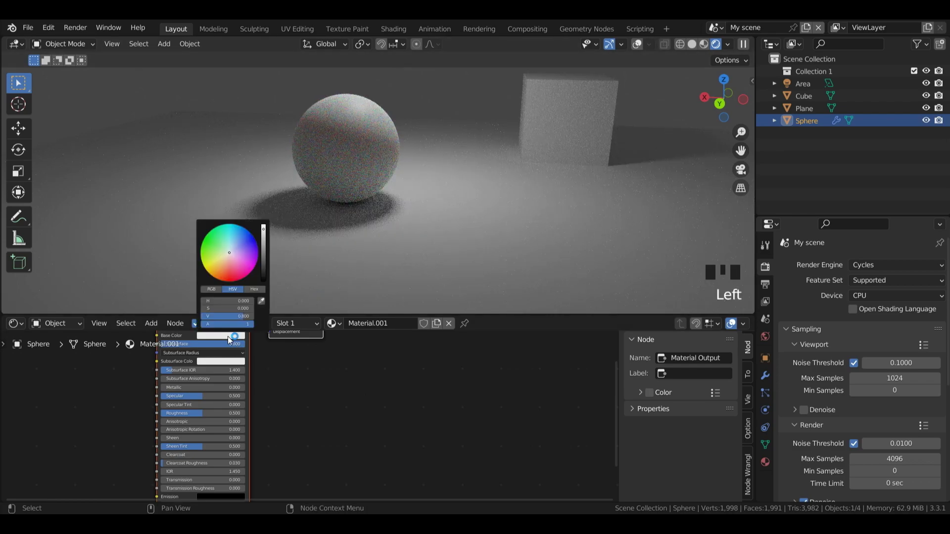
left_click(230, 261)
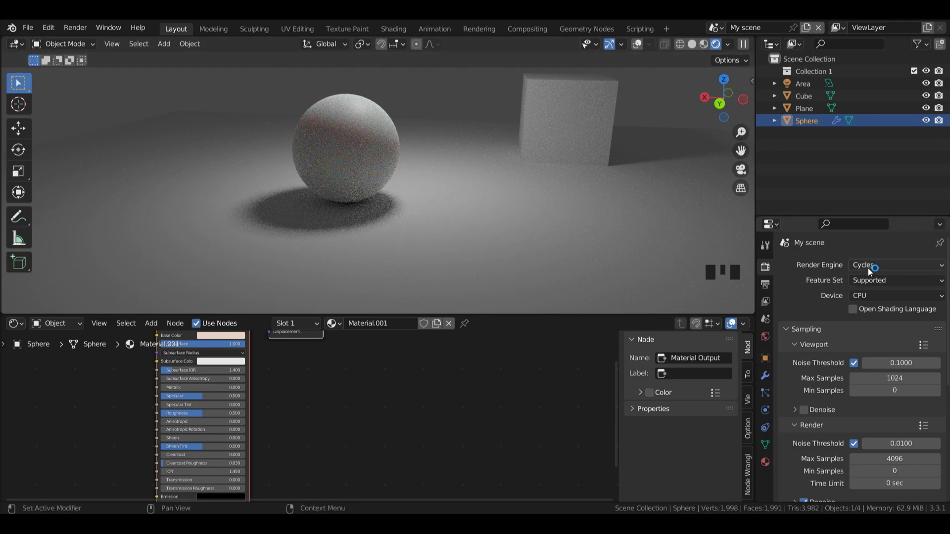
left_click(887, 267)
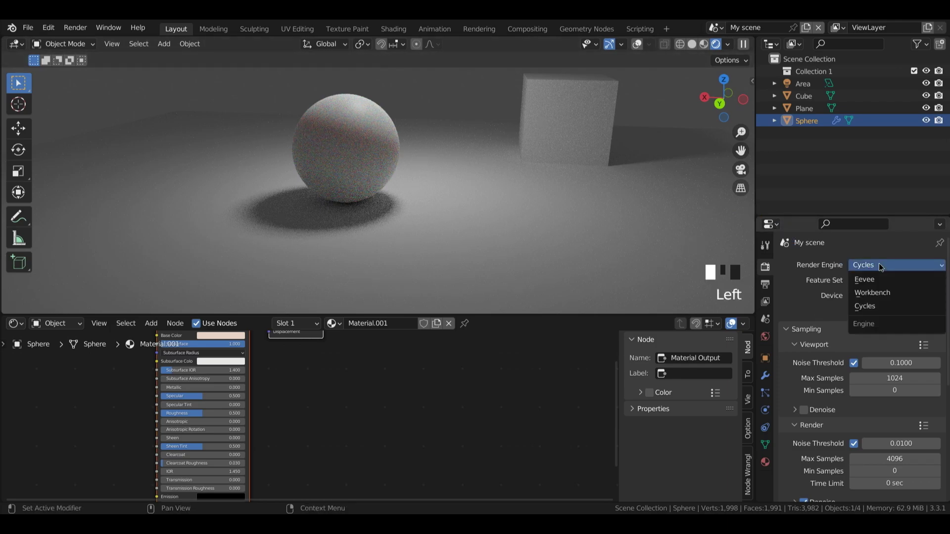
left_click(871, 278)
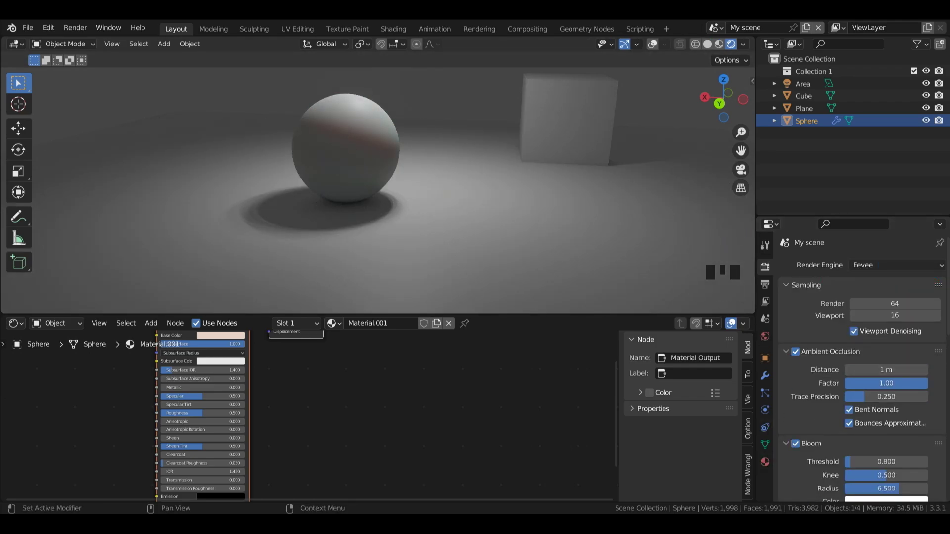
Step: Raise Eevee's Subsurface Scattering samples to 8 in Render Properties
left_click_drag(948, 319, 948, 405)
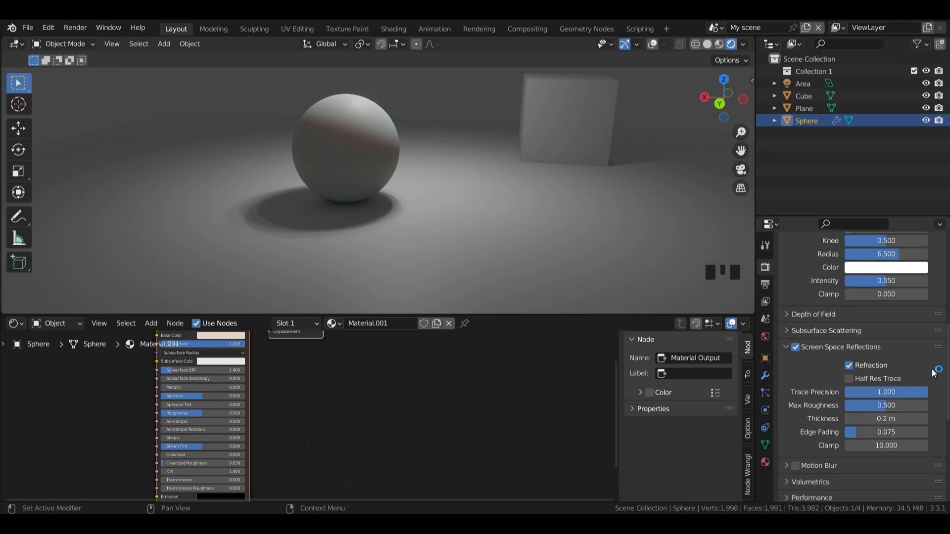
scroll(880, 371, "up", 5)
scroll(880, 371, "down", 4)
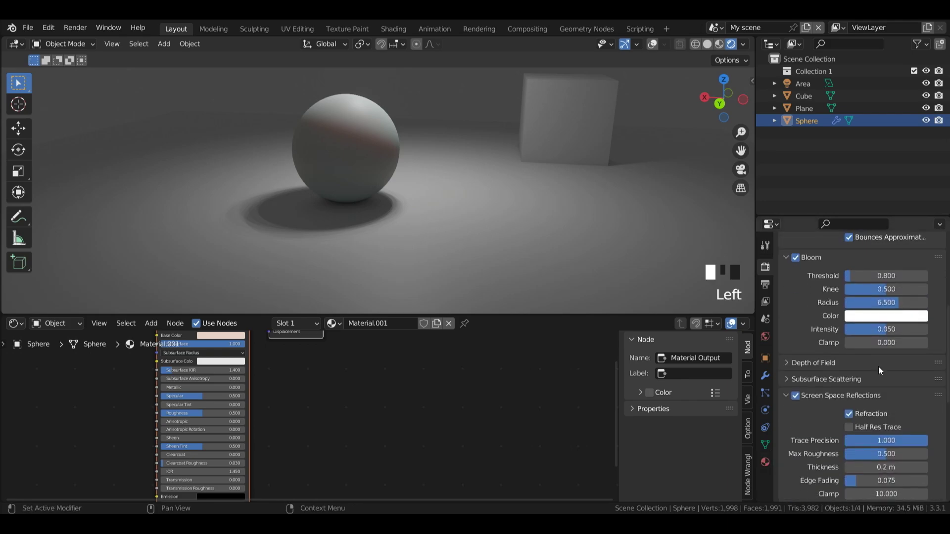
left_click(822, 381)
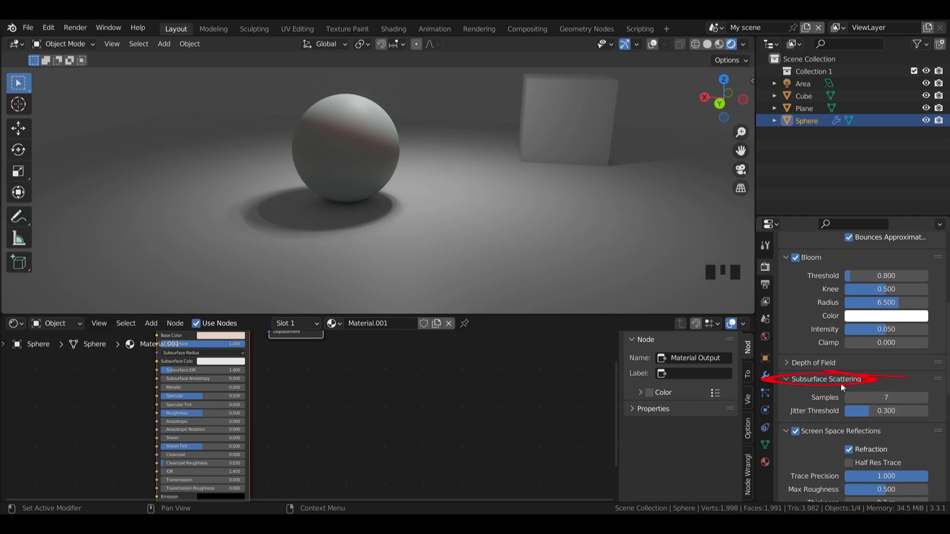
left_click(871, 398)
left_click(924, 398)
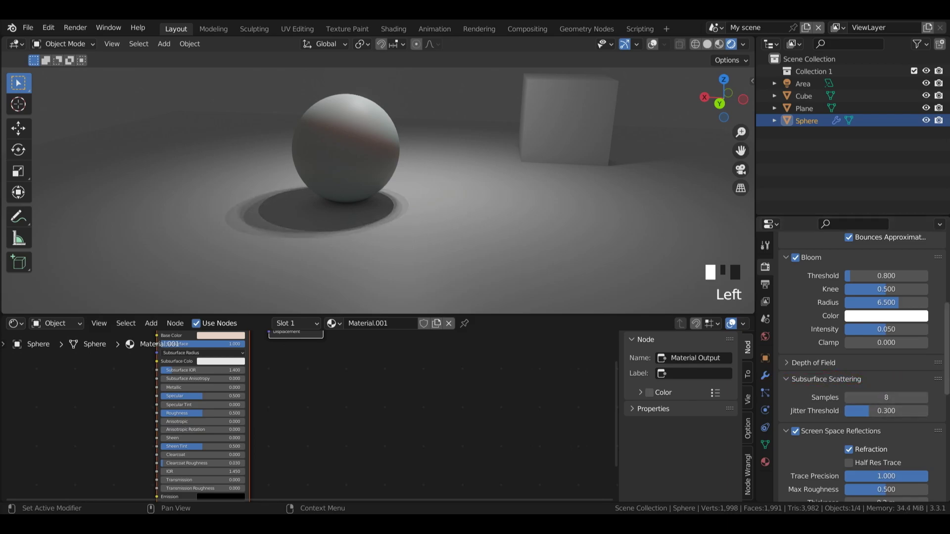
Step: Turn on Subsurface Translucency in Material.001's settings and inspect the sphere's reddish glow
left_click(765, 462)
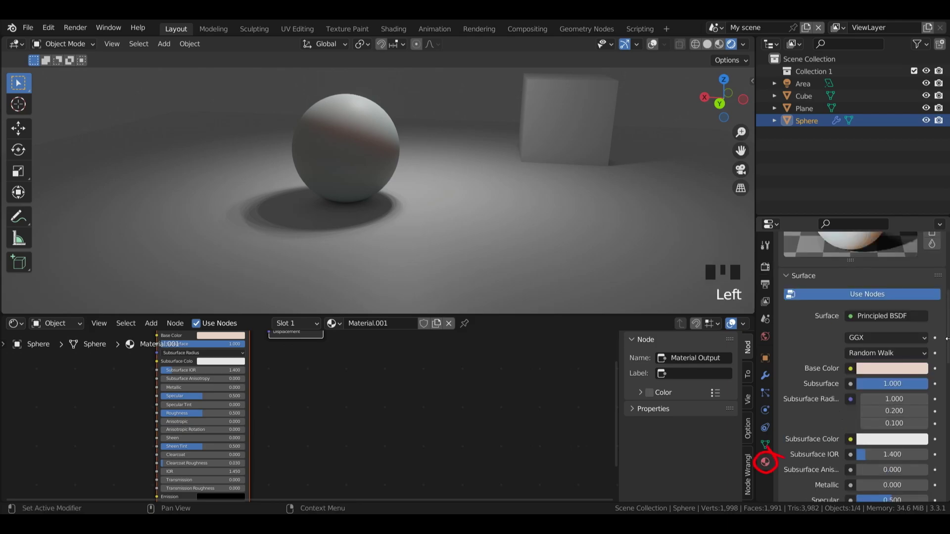
scroll(765, 460, "down", 20)
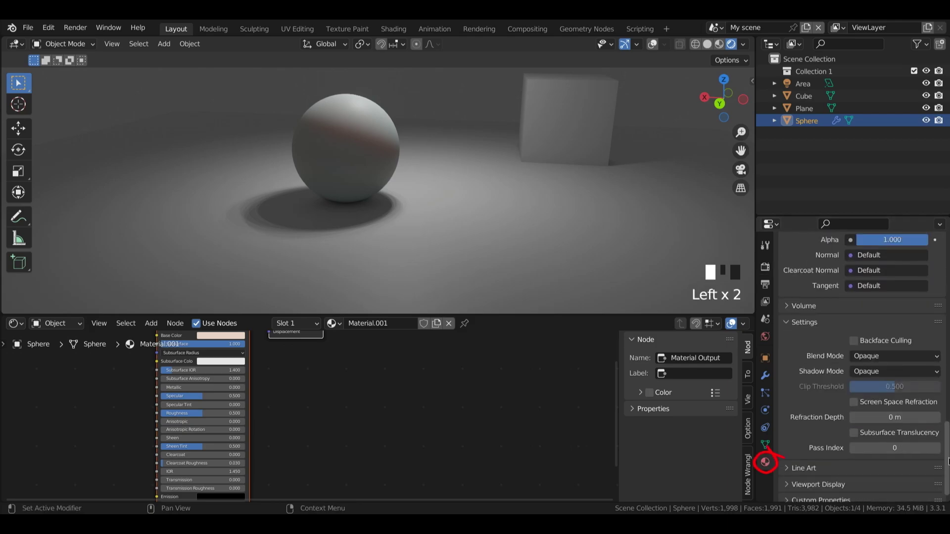
left_click(854, 427)
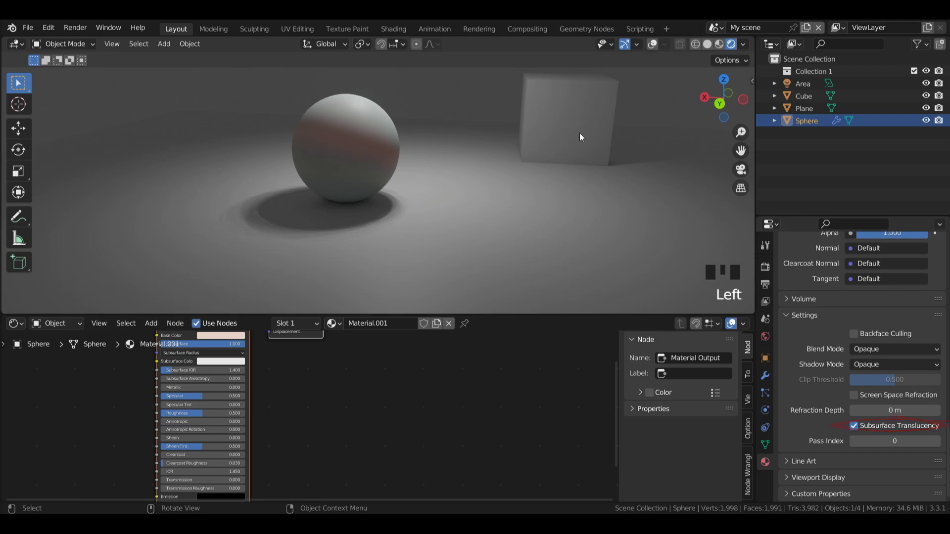
mouse_move(724, 99)
left_mouse_down()
mouse_move(755, 101)
mouse_move(723, 107)
left_mouse_up()
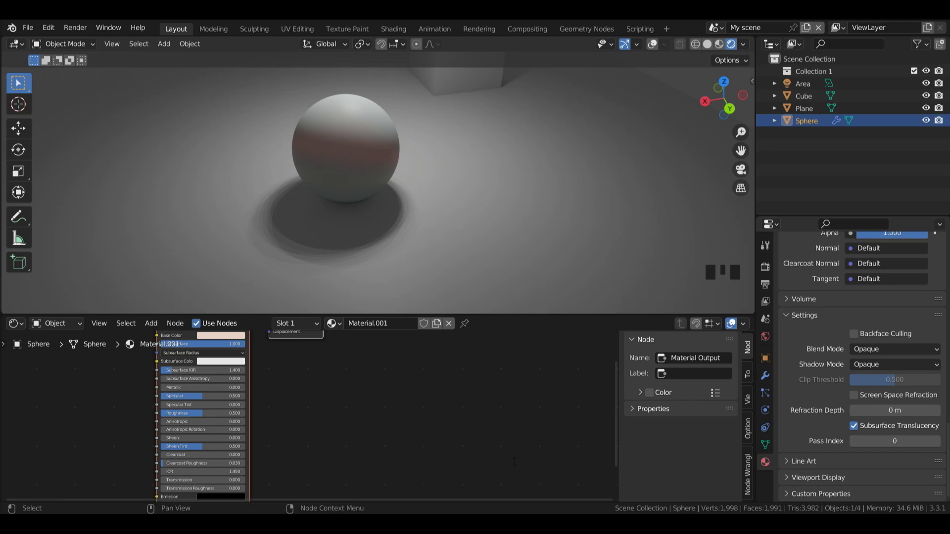